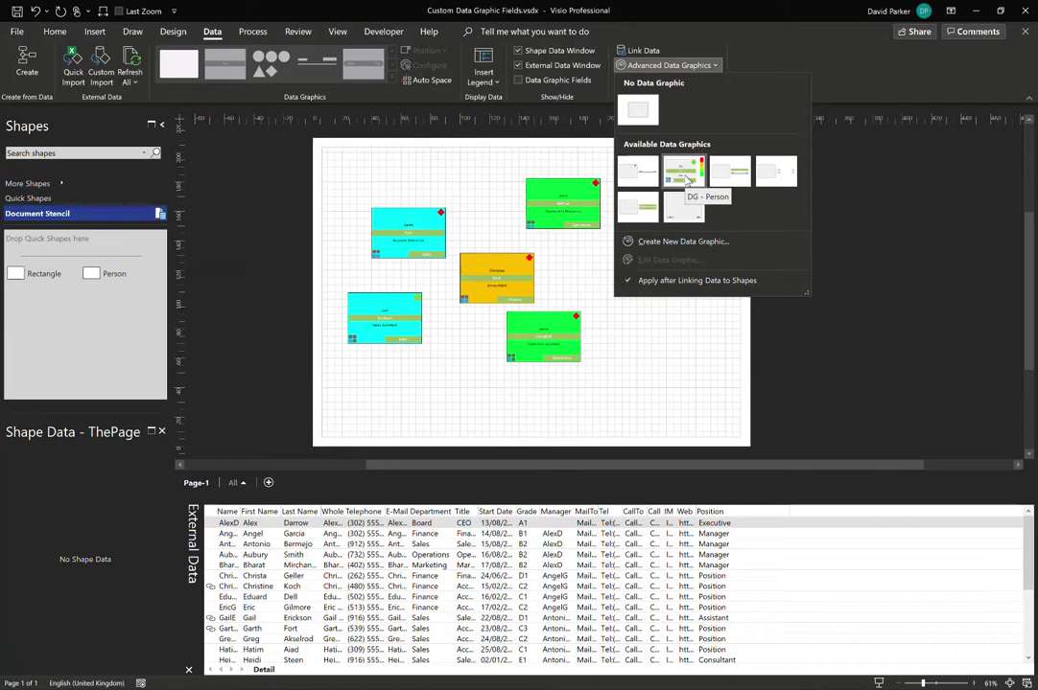
Duplicate the DG - Person data graphic and show the Data Graphic Fields pane
{"action": "right_click", "coordinate": [685, 179]}
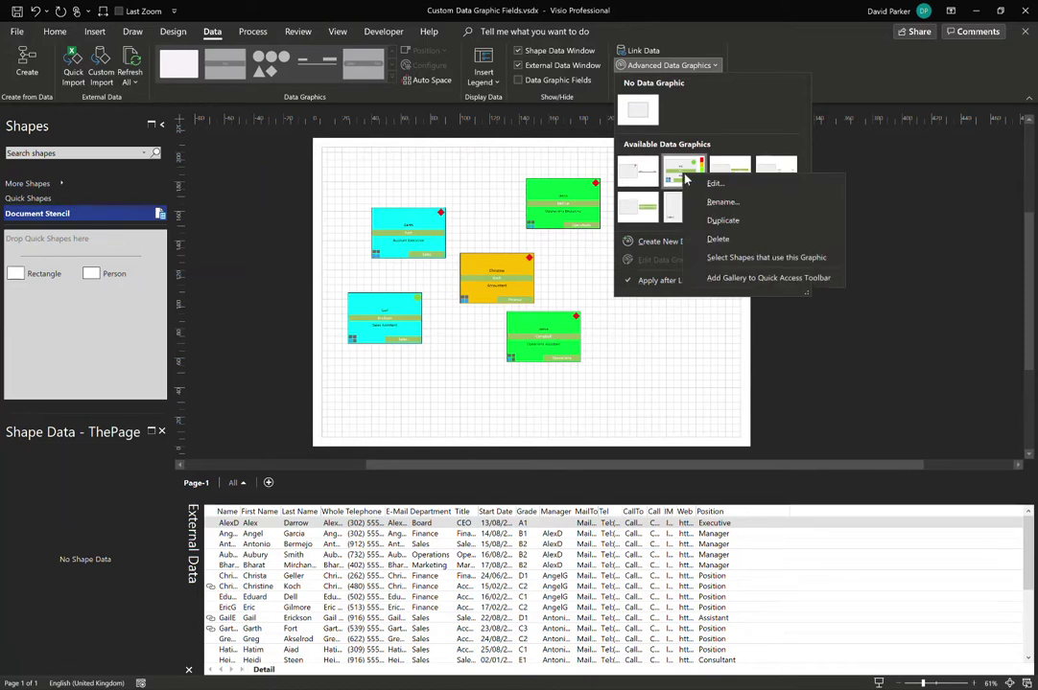
{"action": "left_click", "coordinate": [726, 222]}
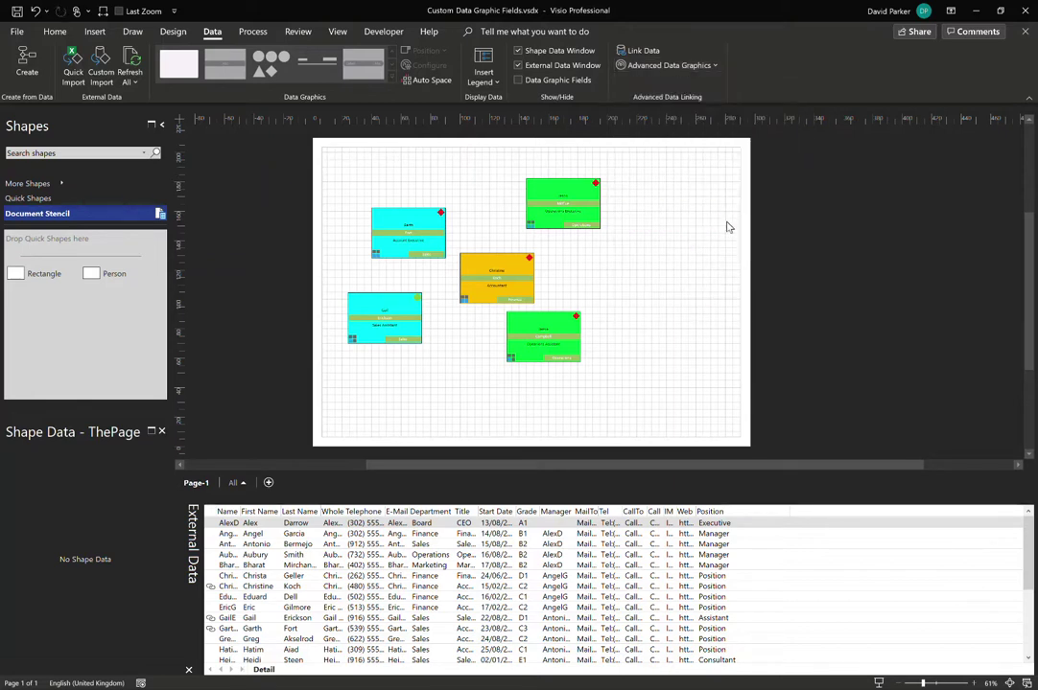
{"action": "left_click", "coordinate": [518, 80]}
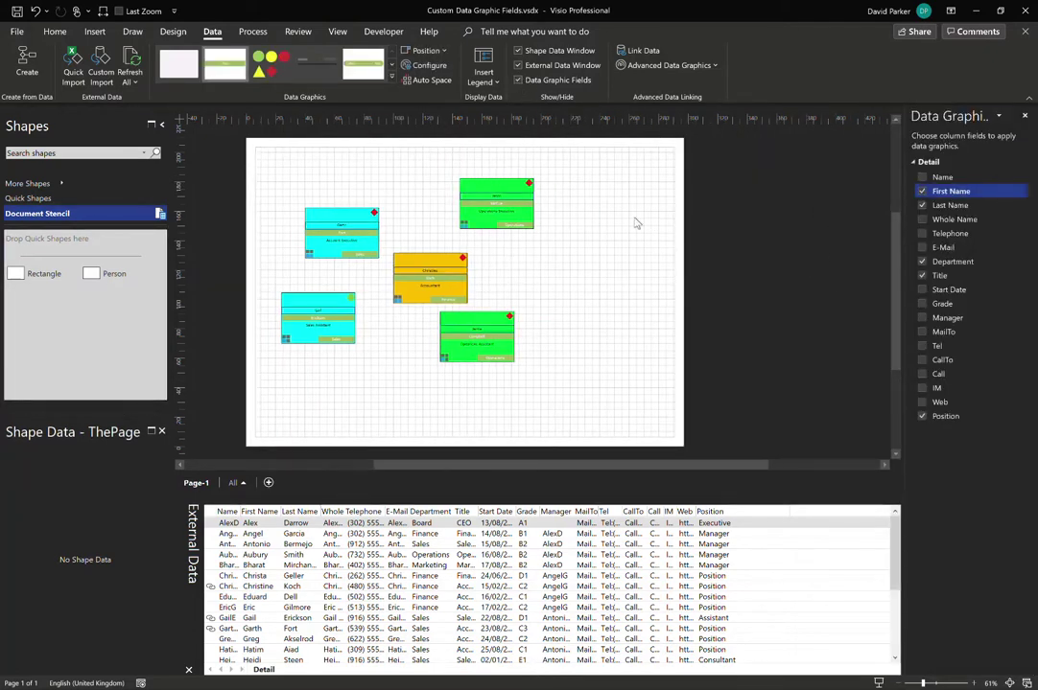
Rename the duplicated data graphic as "DG - Person v2"
{"action": "left_click", "coordinate": [716, 67]}
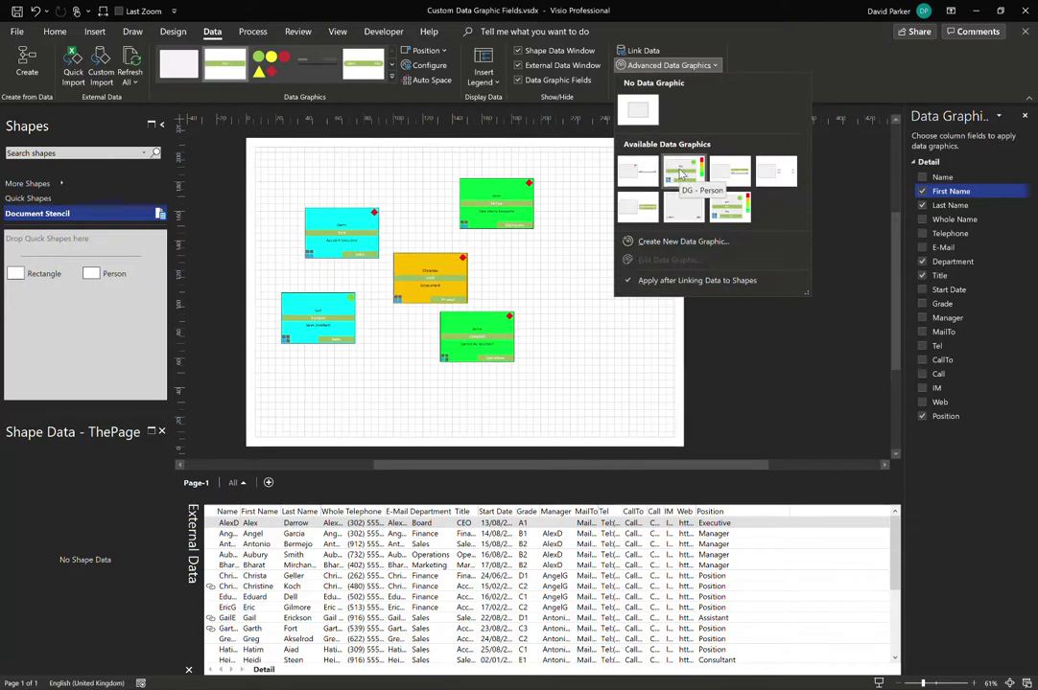
{"action": "right_click", "coordinate": [744, 215]}
{"action": "left_click", "coordinate": [793, 239]}
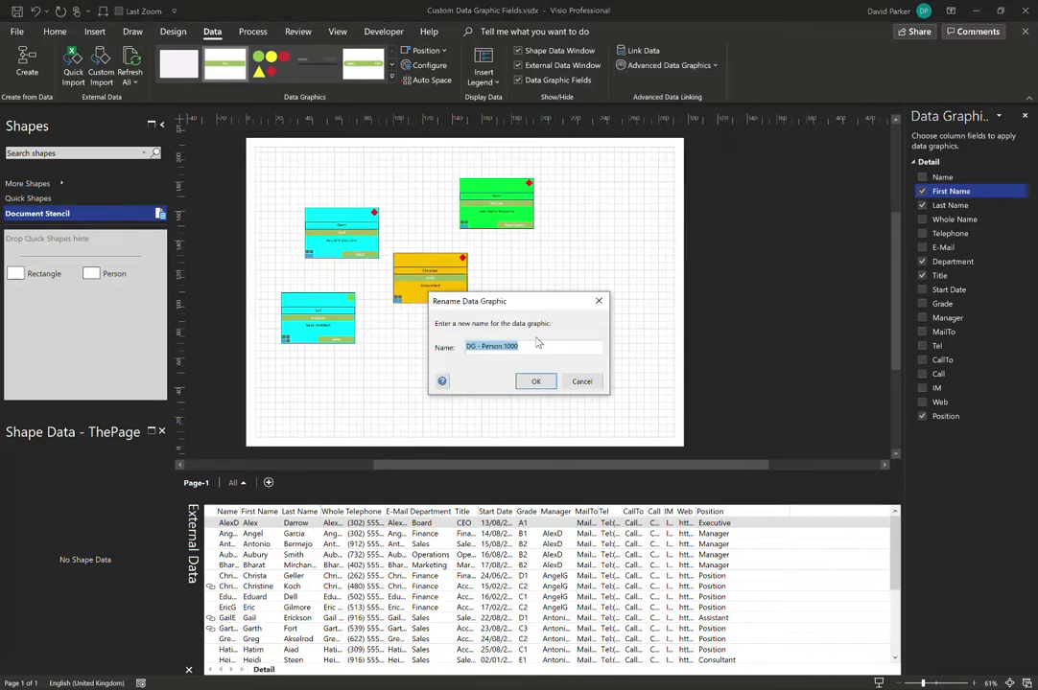
{"action": "left_click", "coordinate": [502, 347]}
{"action": "left_click_drag", "start_coordinate": [502, 347], "coordinate": [526, 348]}
{"action": "key", "text": "BackSpace"}
{"action": "type", "text": "v2"}
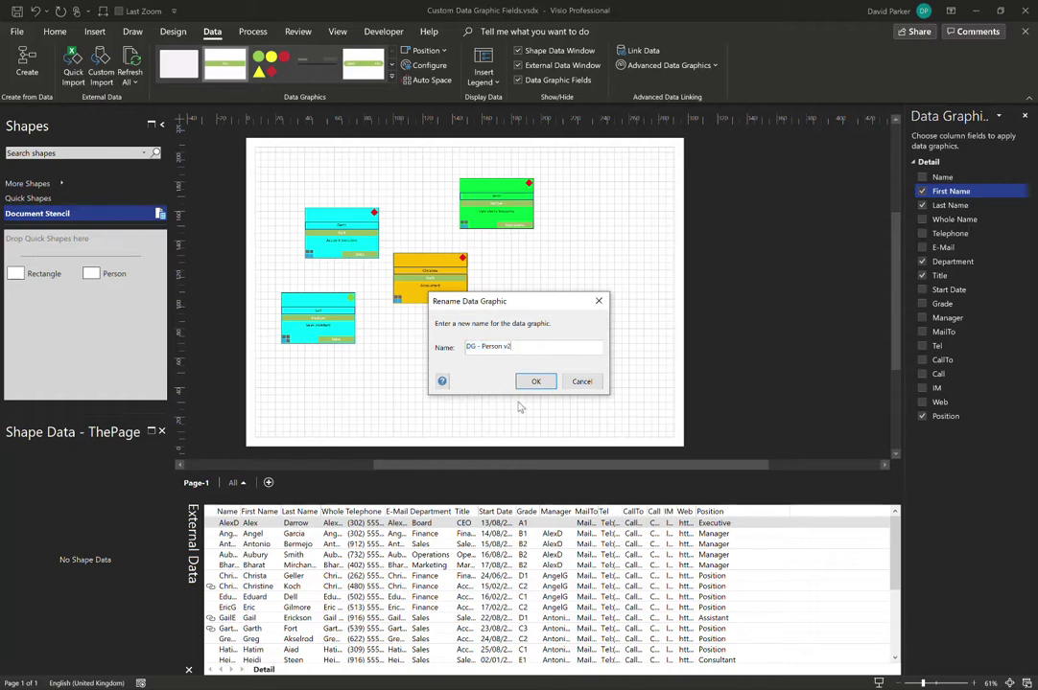
{"action": "left_click", "coordinate": [536, 381]}
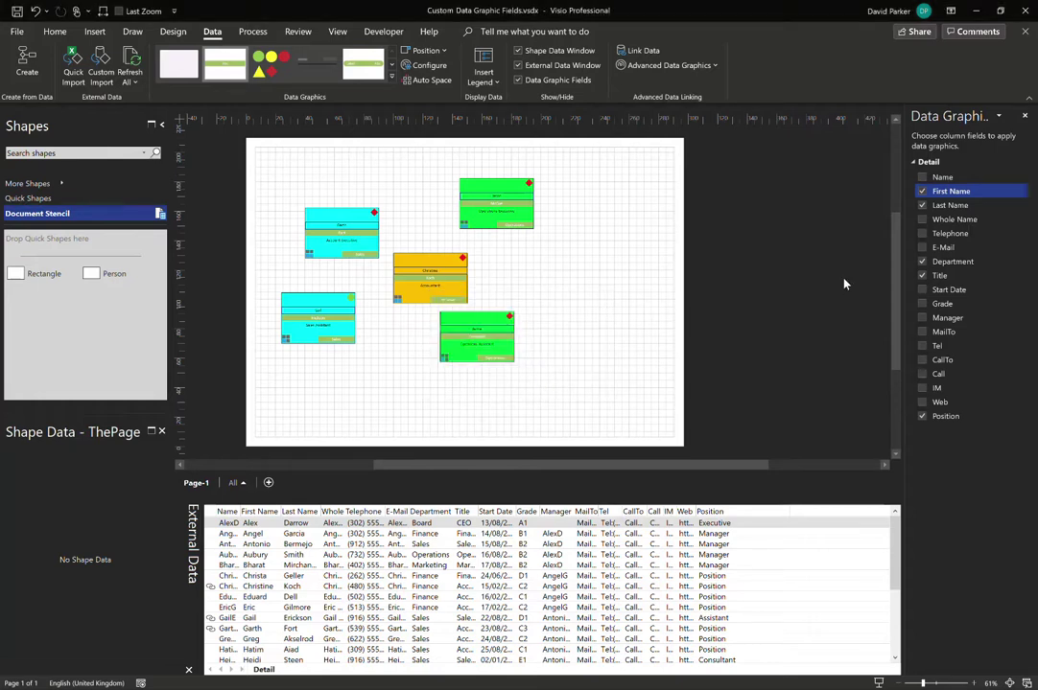
Edit DG - Person v2 so its Color by Value item uses the Grade data field
{"action": "left_click", "coordinate": [716, 67]}
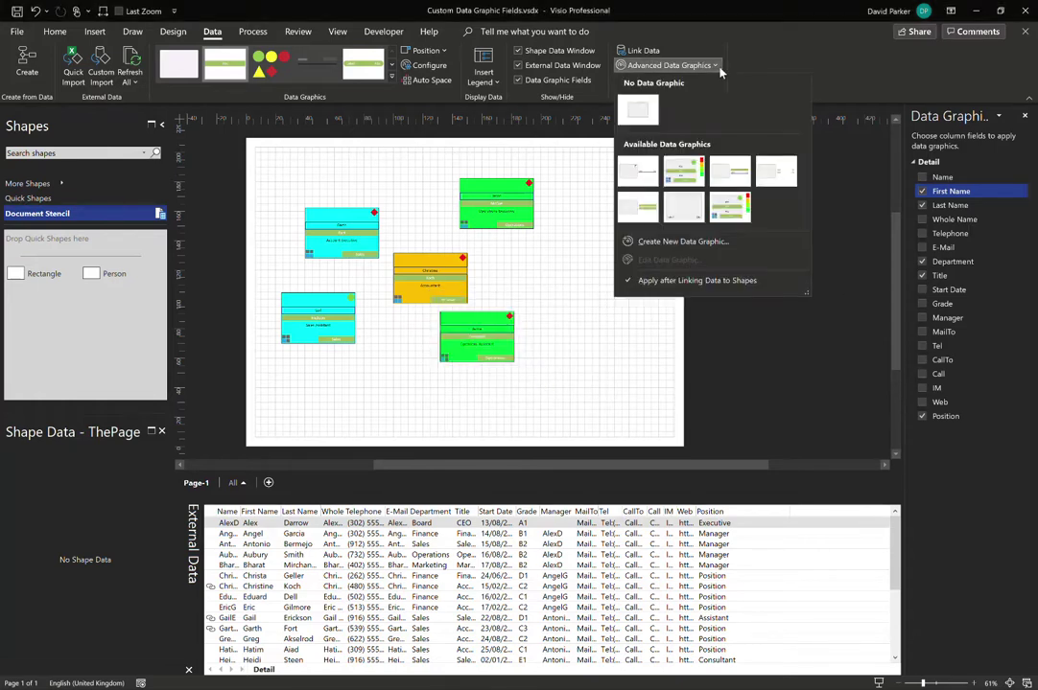
{"action": "right_click", "coordinate": [744, 212]}
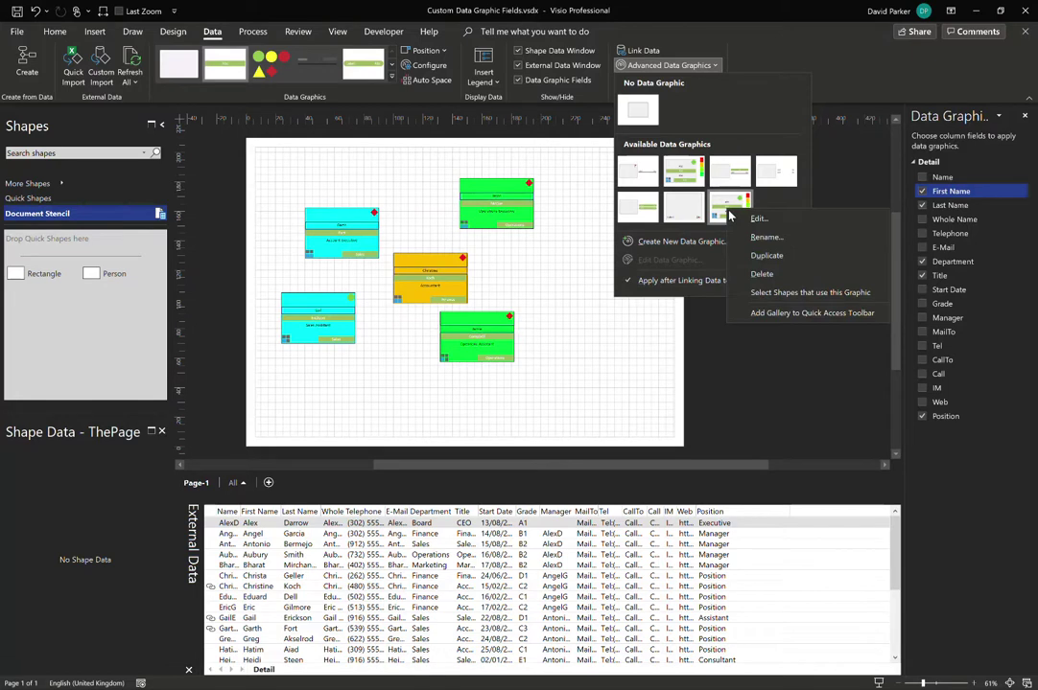
{"action": "left_click", "coordinate": [756, 220]}
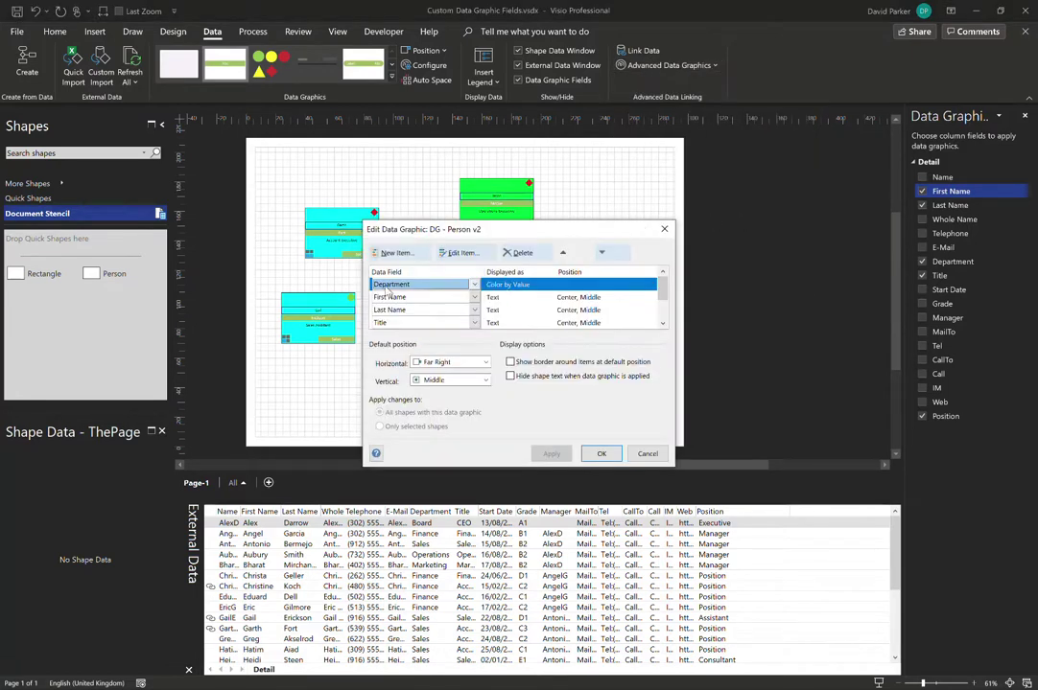
{"action": "left_click", "coordinate": [473, 284]}
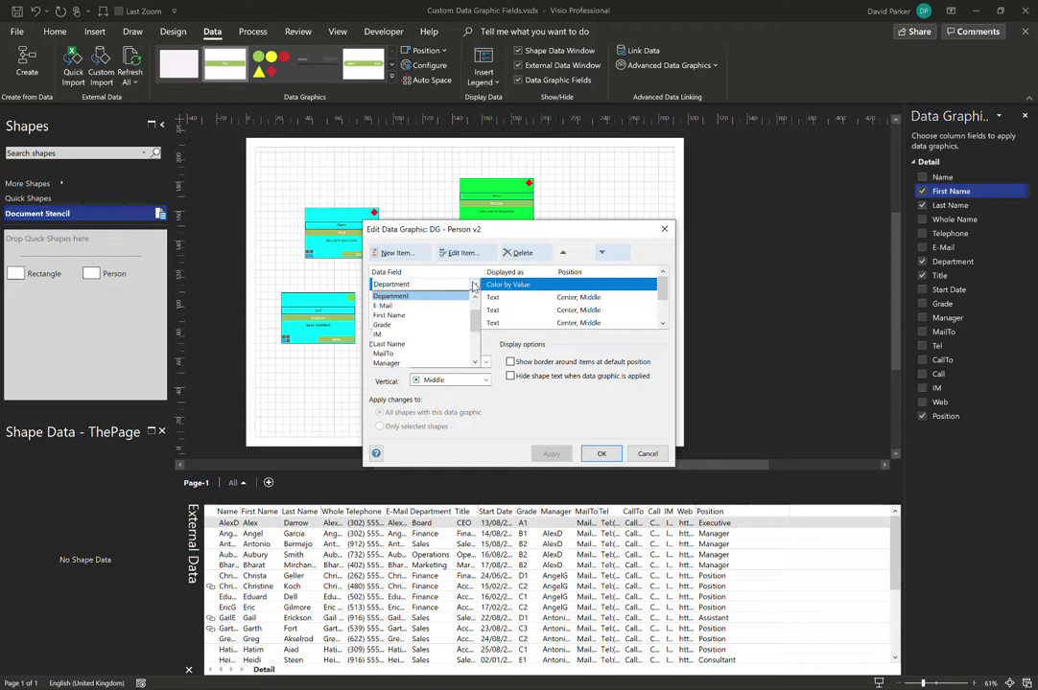
{"action": "left_click", "coordinate": [498, 285]}
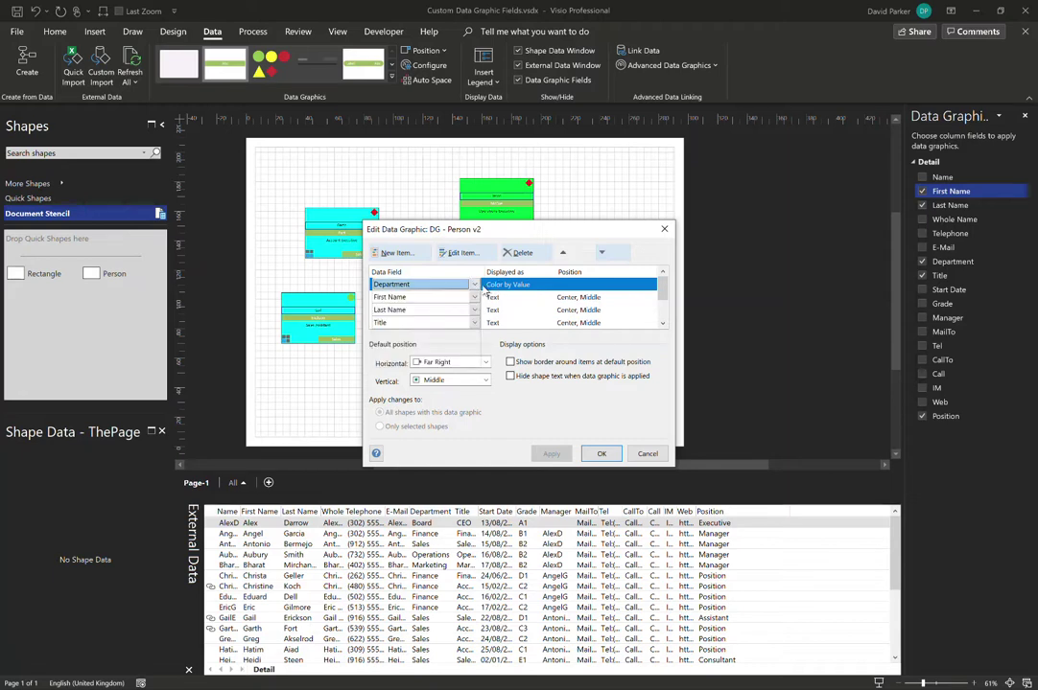
{"action": "left_click", "coordinate": [459, 253]}
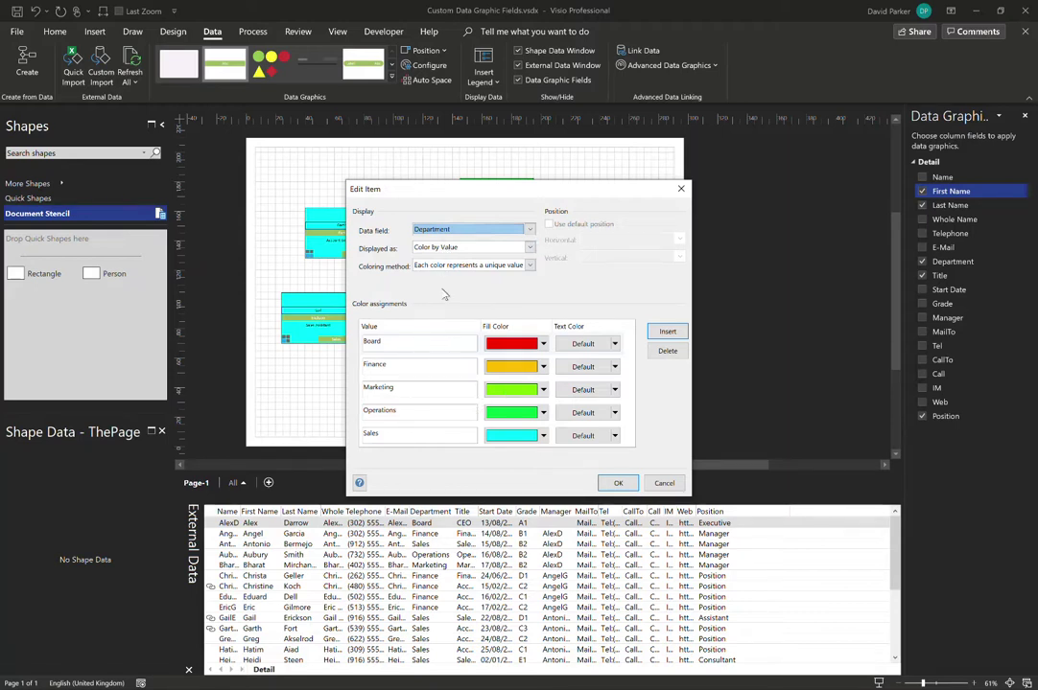
{"action": "left_click", "coordinate": [529, 230]}
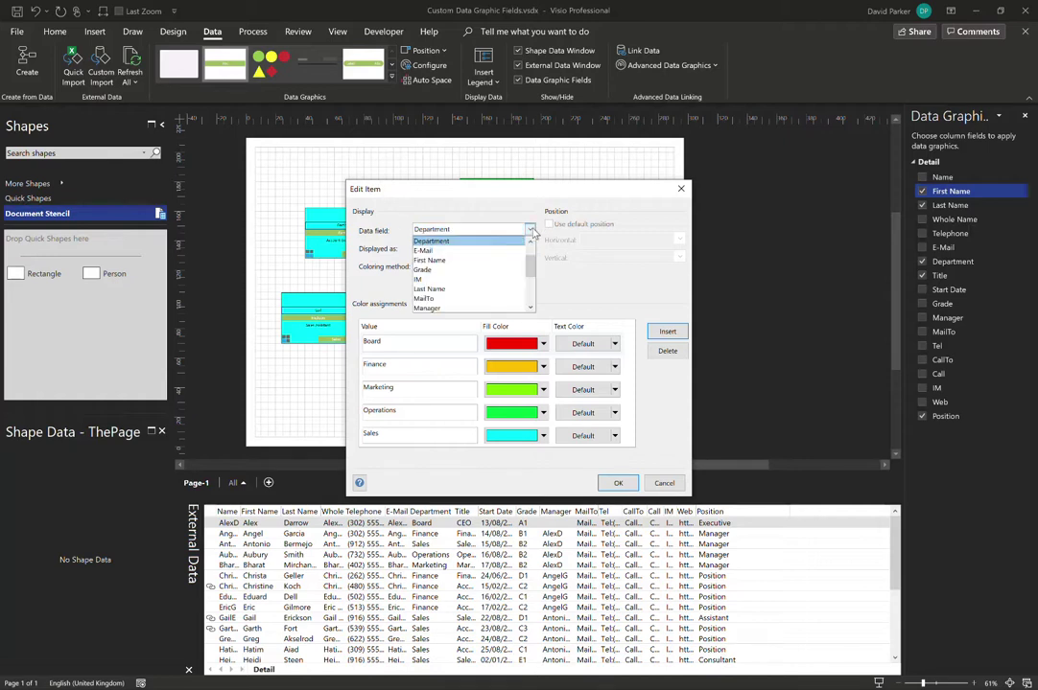
{"action": "left_click", "coordinate": [469, 271]}
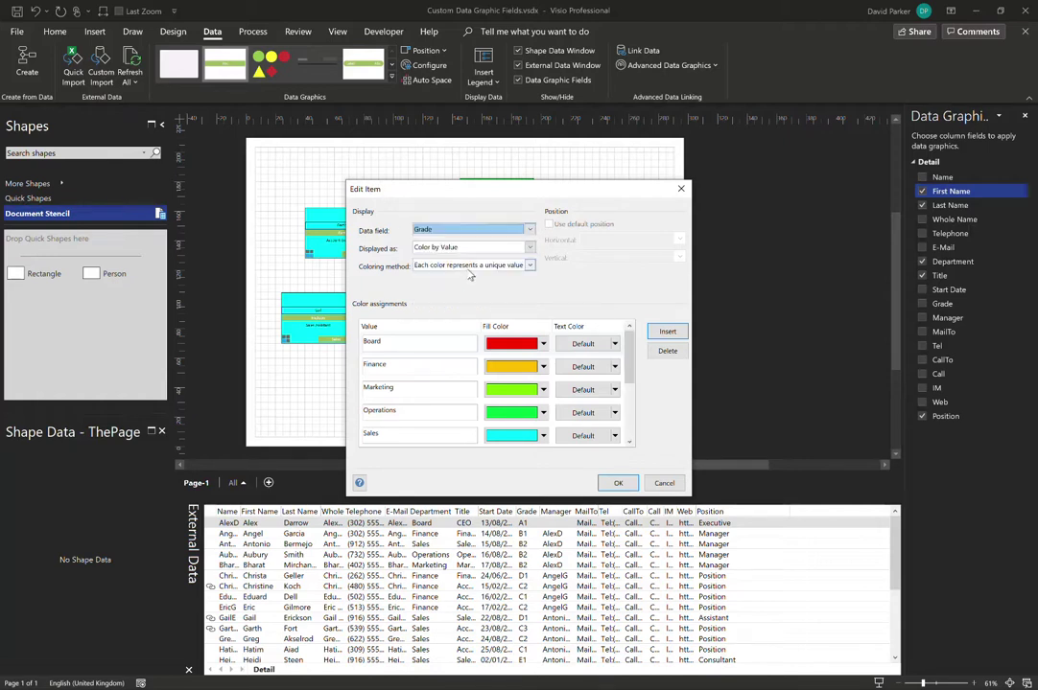
Delete the Board, Finance, Marketing, Operations and Sales colour assignments from the Grade item and accept it
{"action": "scroll", "coordinate": [533, 365], "scroll_direction": "down", "scroll_amount": 2}
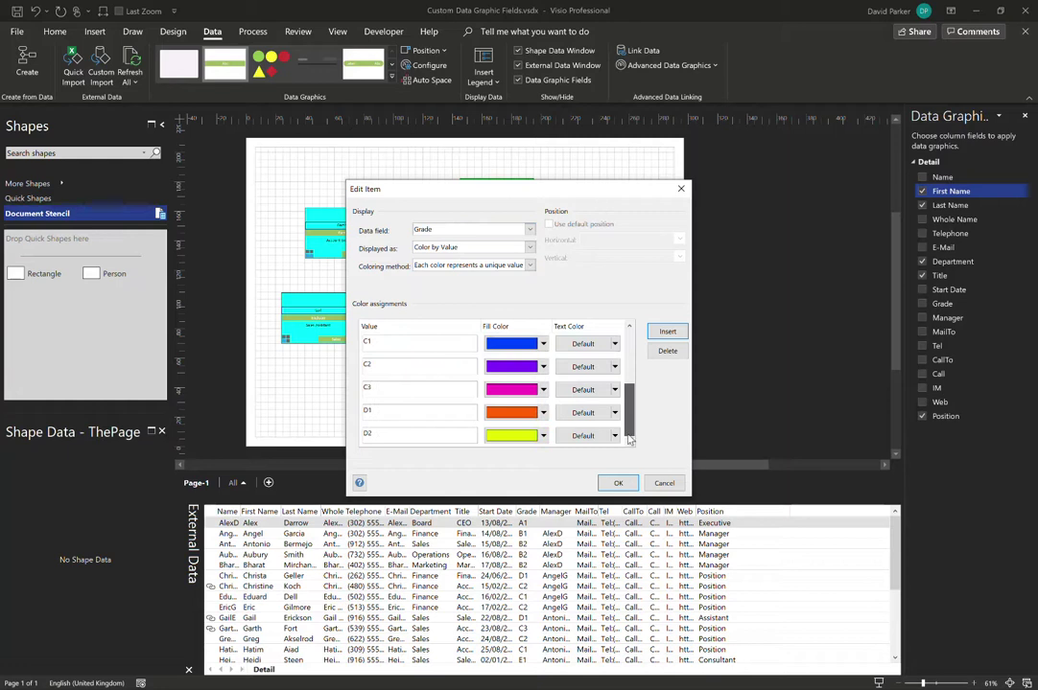
{"action": "left_click_drag", "start_coordinate": [630, 443], "coordinate": [632, 358]}
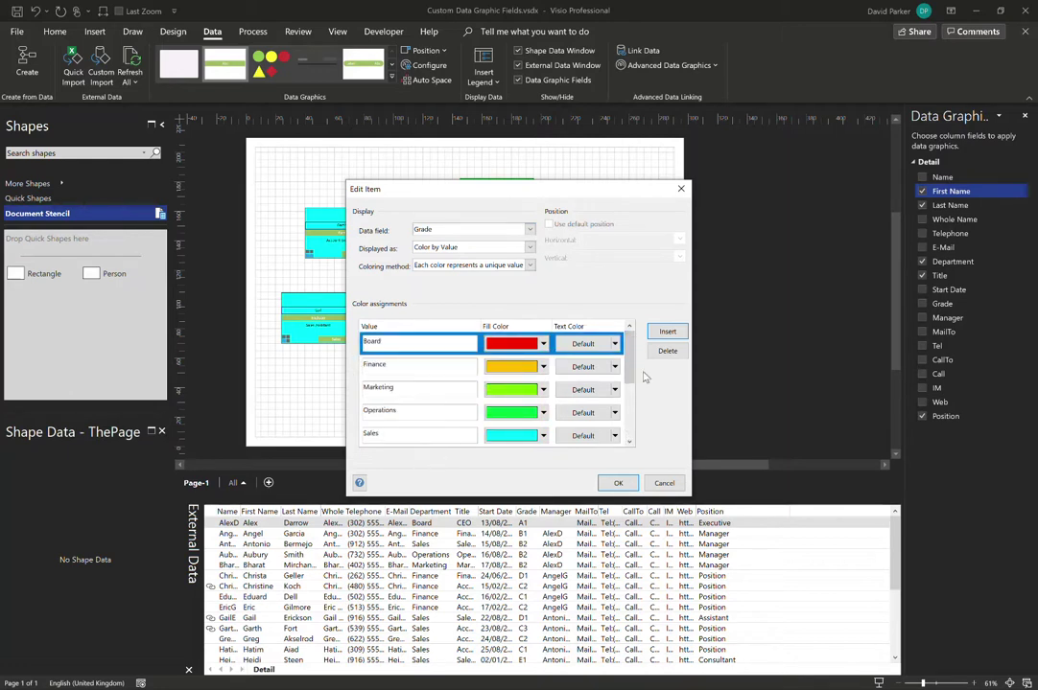
{"action": "left_click", "coordinate": [667, 352]}
{"action": "left_click", "coordinate": [668, 352]}
{"action": "left_click", "coordinate": [667, 352]}
{"action": "left_click", "coordinate": [667, 351]}
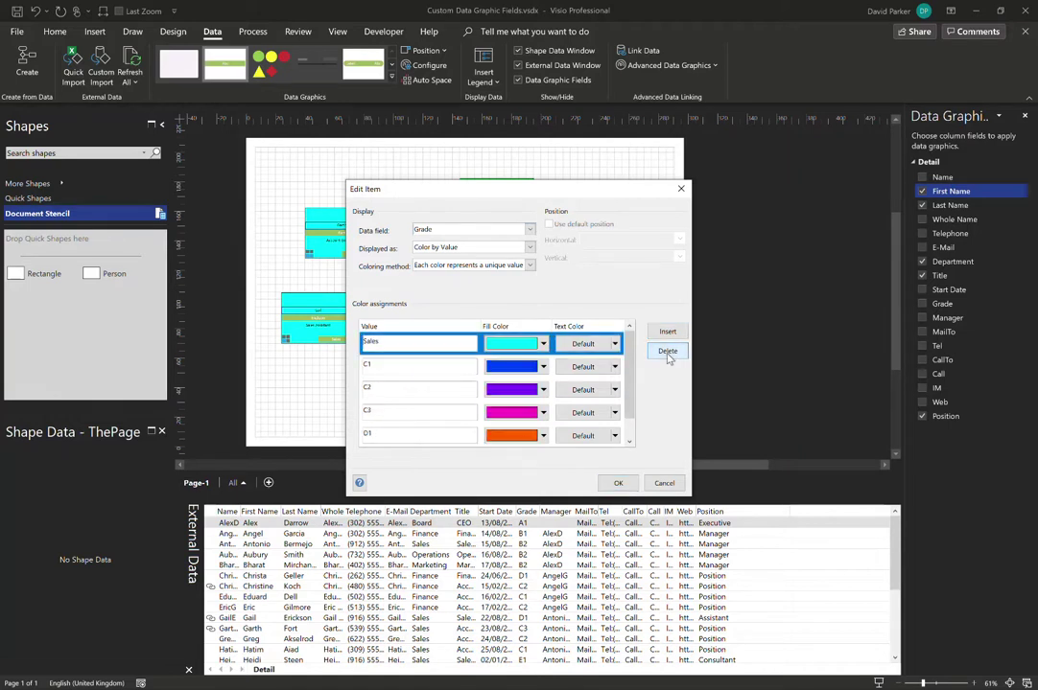
{"action": "left_click", "coordinate": [667, 352]}
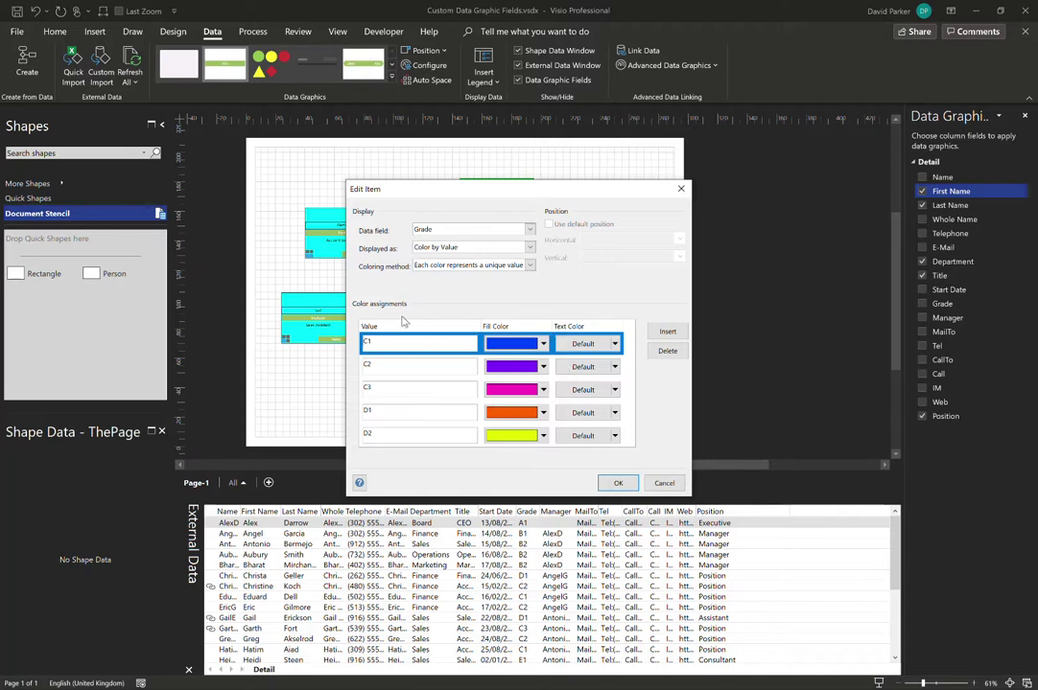
{"action": "left_click_drag", "start_coordinate": [428, 191], "coordinate": [622, 202]}
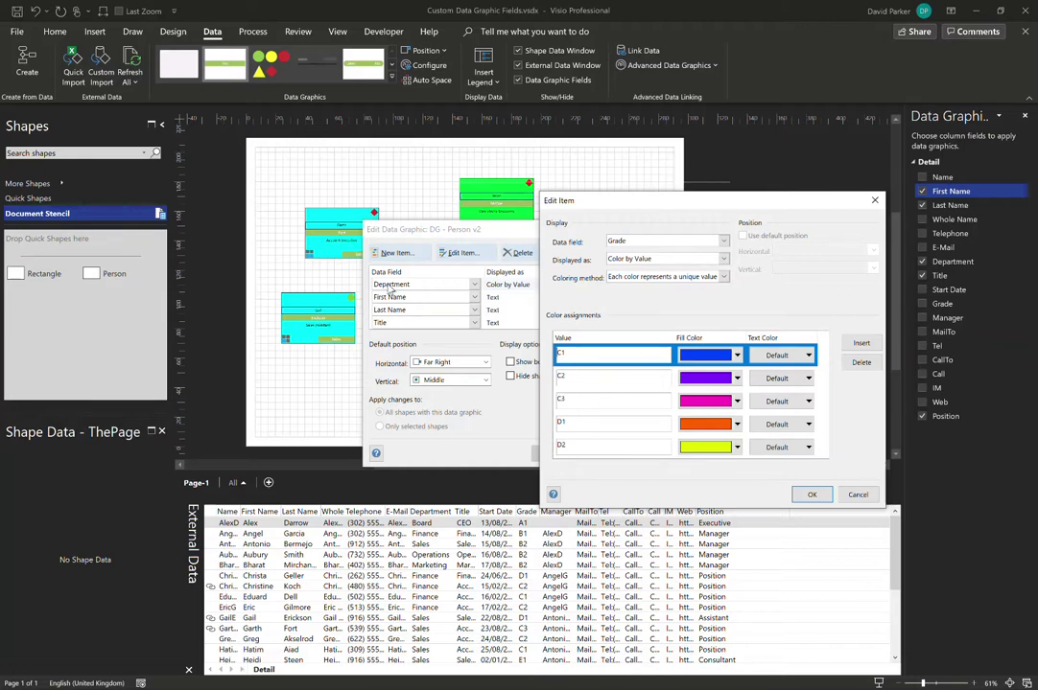
{"action": "left_click", "coordinate": [812, 494]}
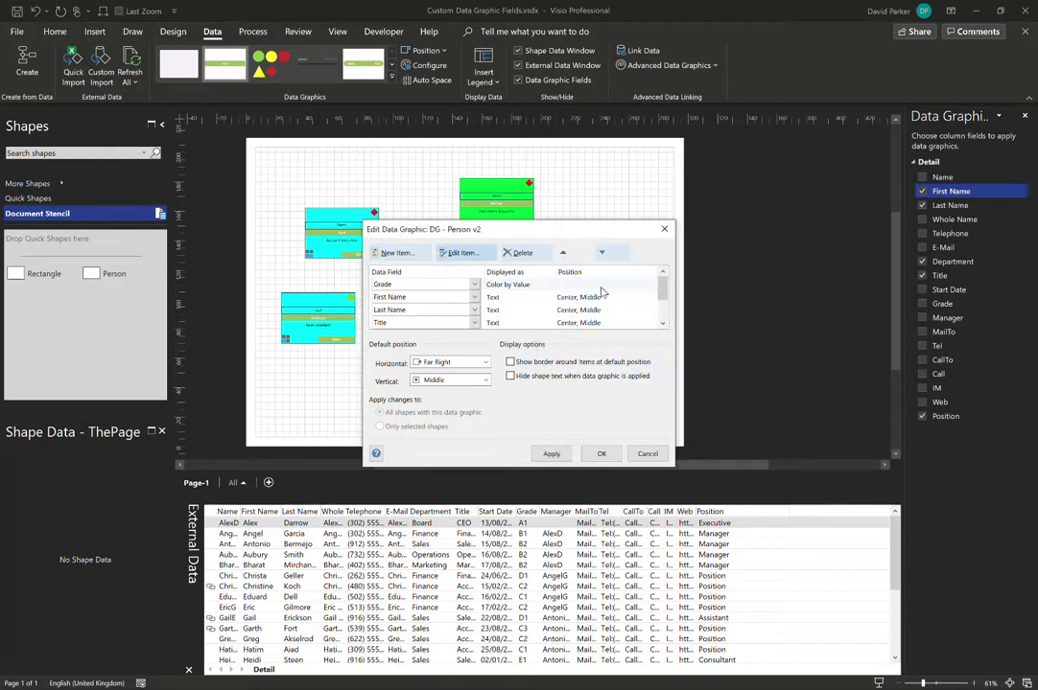
Set the vertical position of the grade-letter icon set item to Top
{"action": "scroll", "coordinate": [518, 307], "scroll_direction": "down", "scroll_amount": 1}
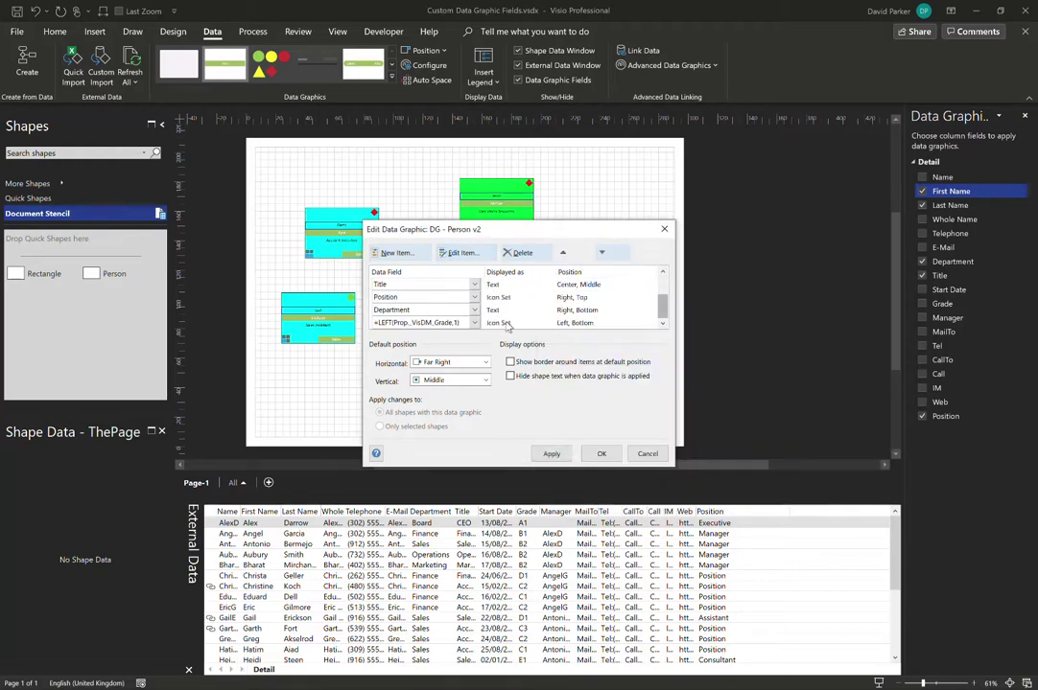
{"action": "left_click", "coordinate": [512, 324]}
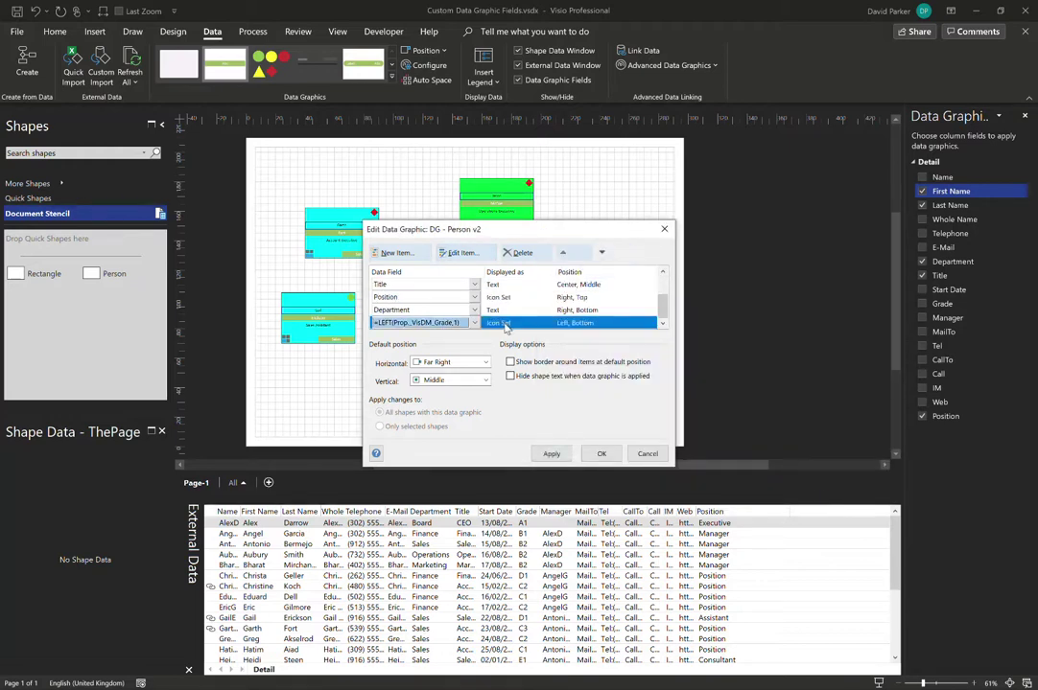
{"action": "left_click", "coordinate": [461, 253]}
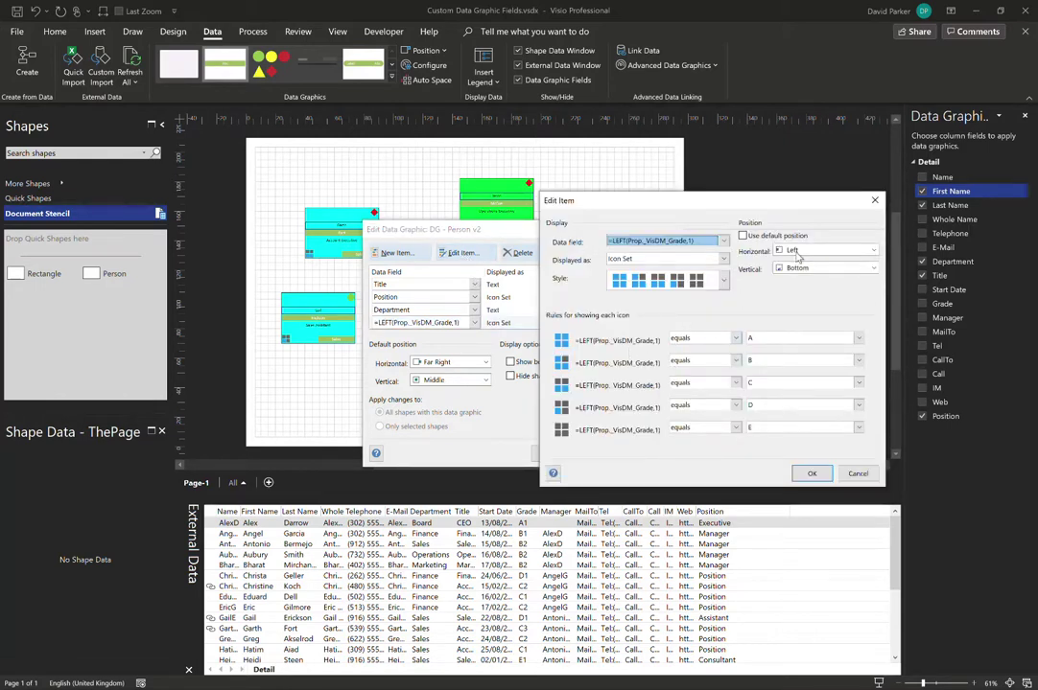
{"action": "left_click", "coordinate": [824, 251]}
{"action": "left_click", "coordinate": [801, 261]}
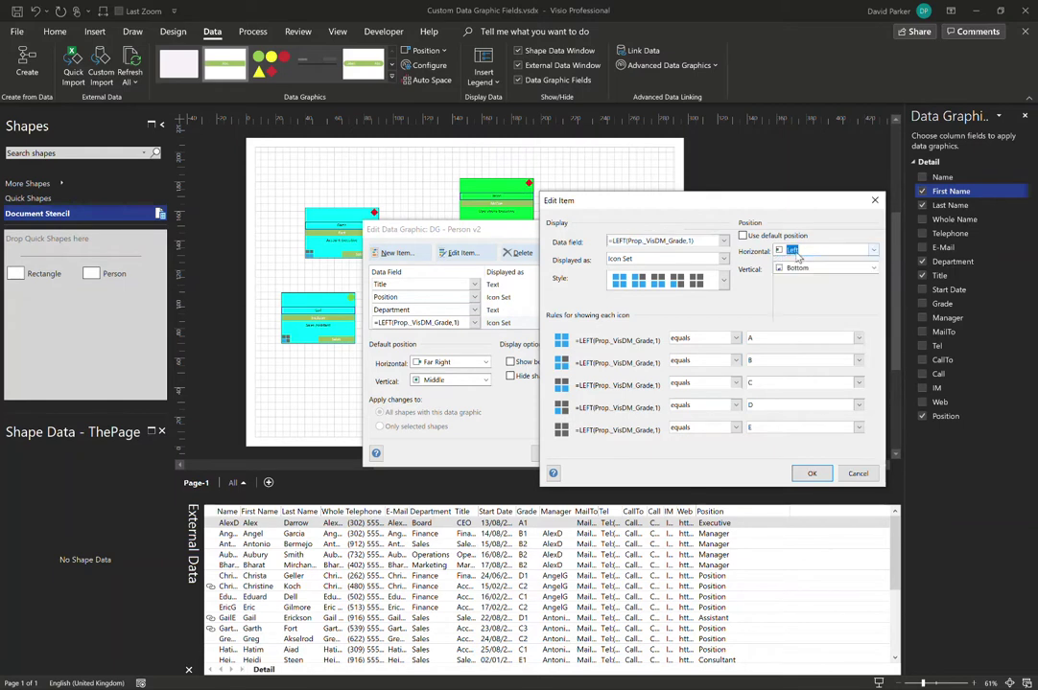
{"action": "left_click", "coordinate": [801, 270]}
{"action": "left_click", "coordinate": [798, 279]}
{"action": "left_click", "coordinate": [811, 473]}
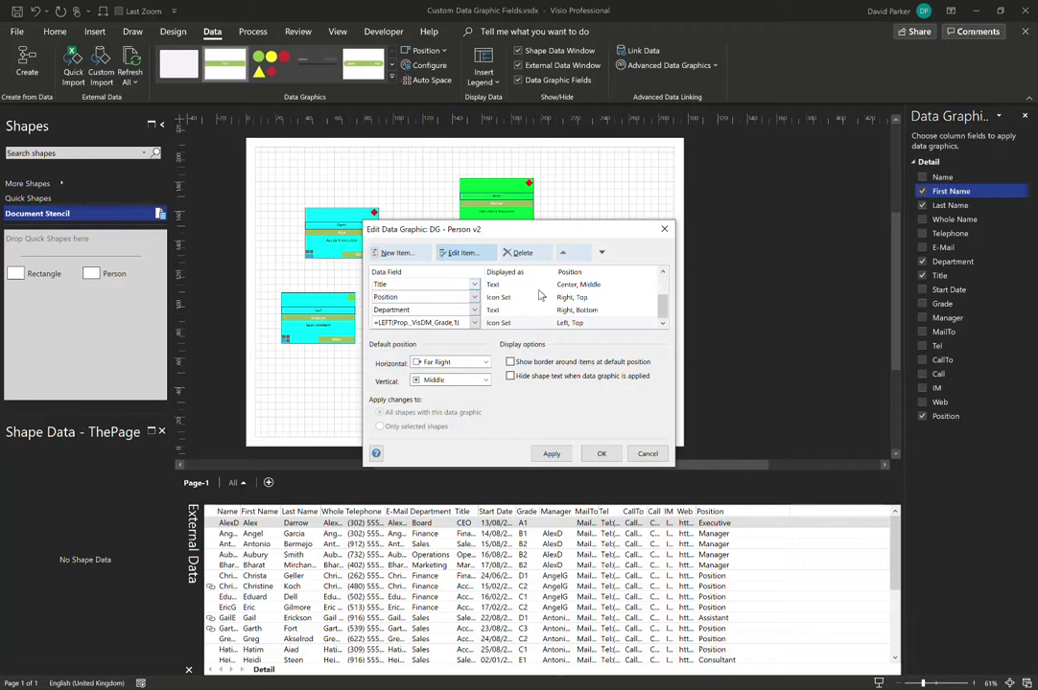
Change the Position item's icon set to the orange smiley faces and save the data graphic
{"action": "left_click_drag", "start_coordinate": [554, 234], "coordinate": [631, 272]}
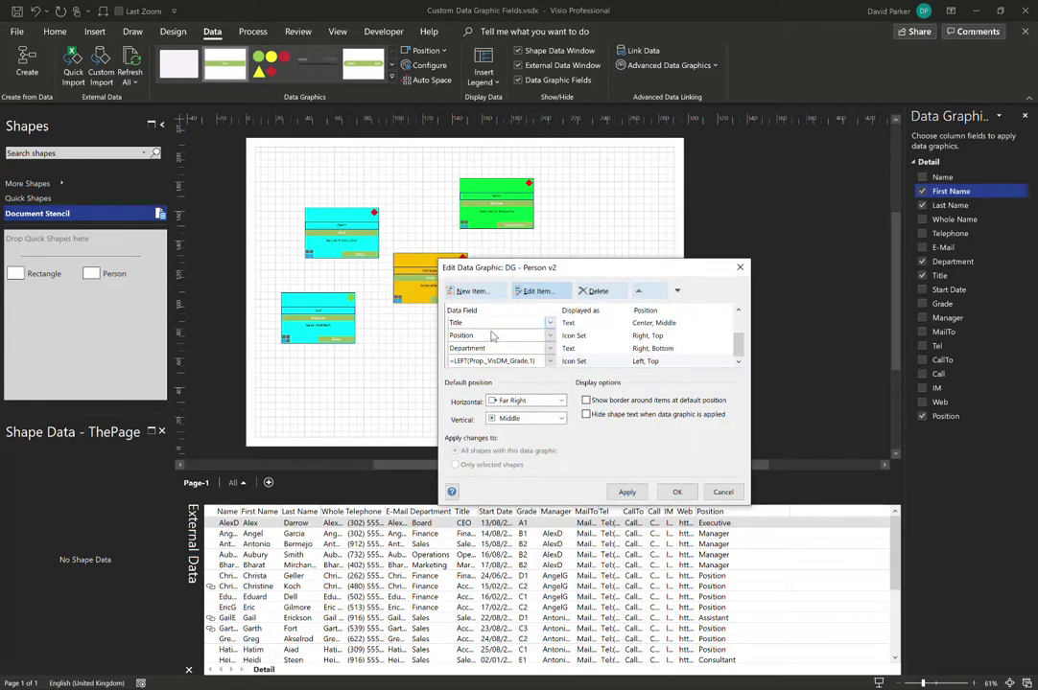
{"action": "left_click", "coordinate": [578, 337]}
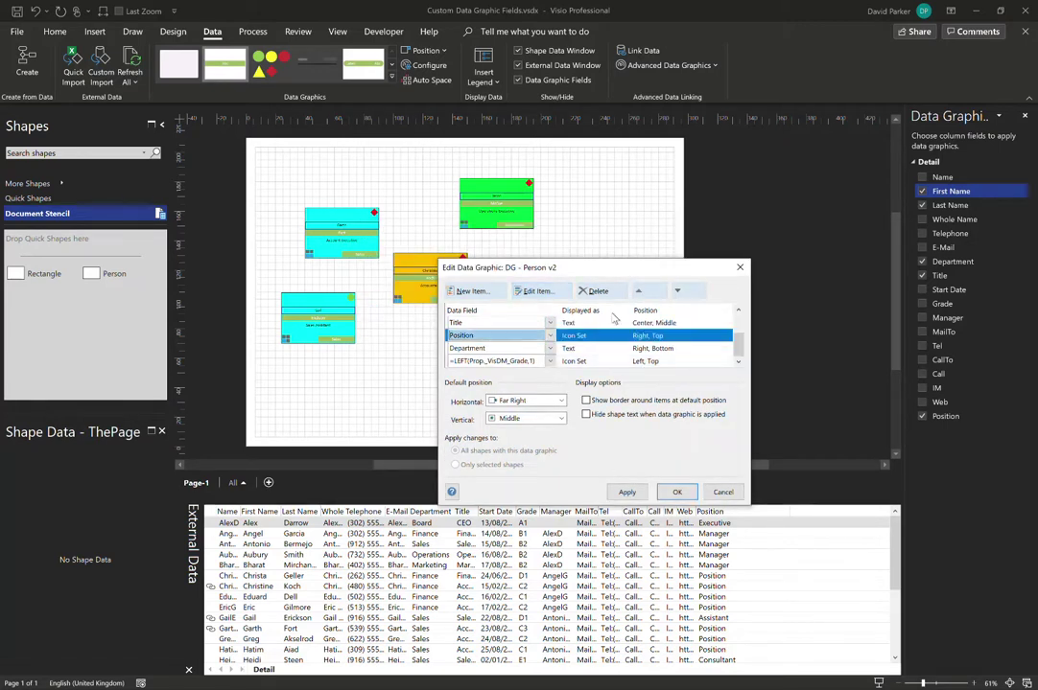
{"action": "left_click", "coordinate": [540, 293]}
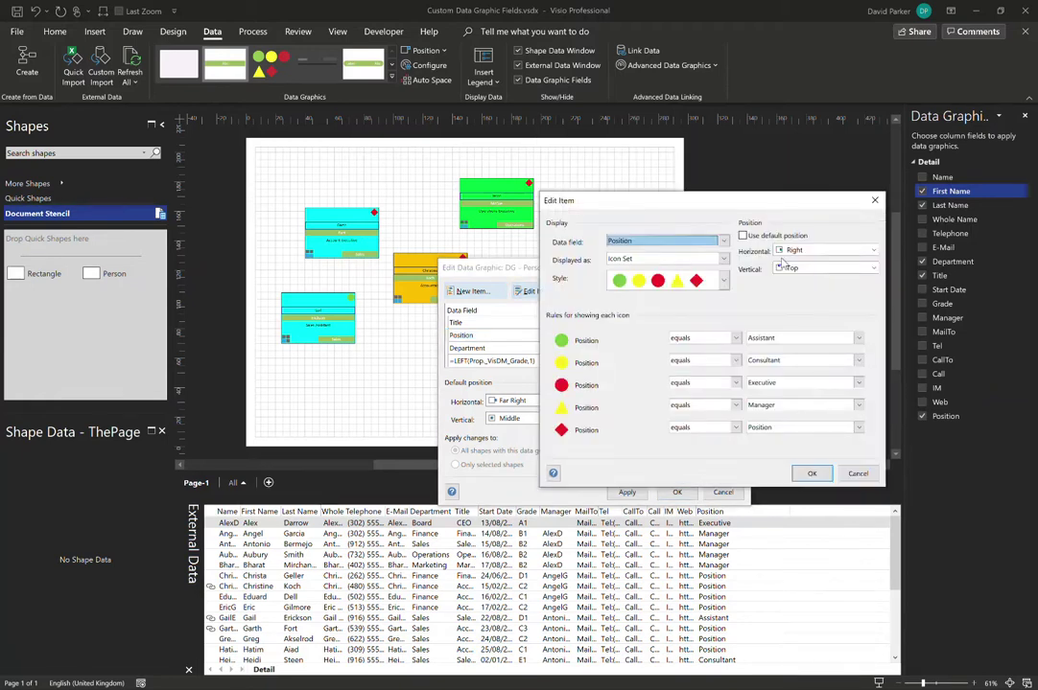
{"action": "left_click", "coordinate": [723, 280]}
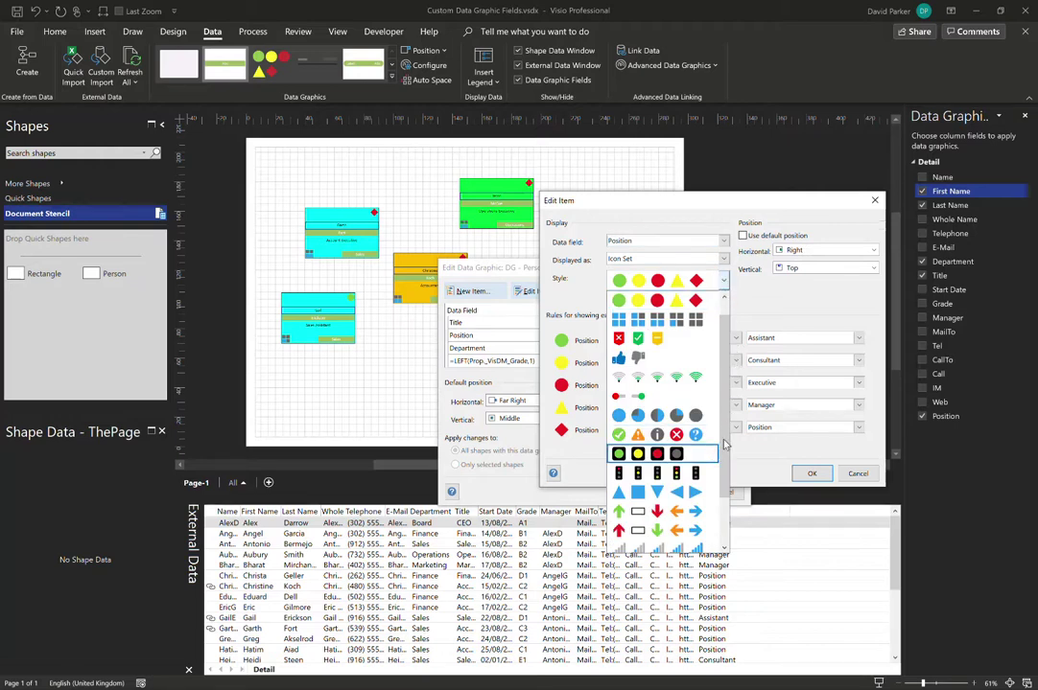
{"action": "left_click_drag", "start_coordinate": [726, 444], "coordinate": [726, 497]}
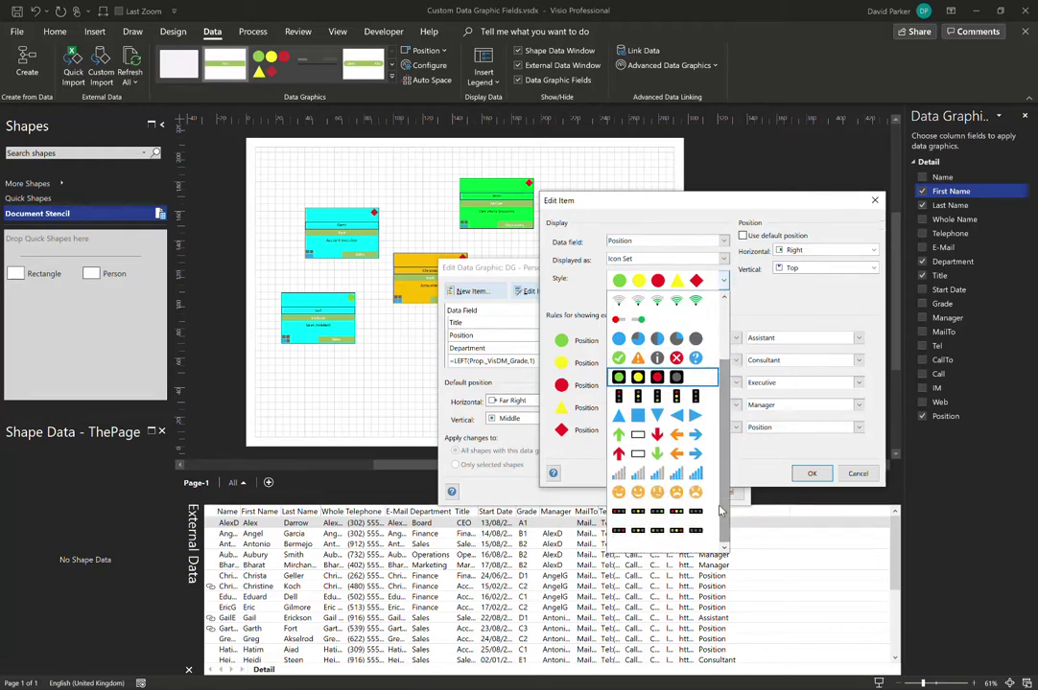
{"action": "left_click", "coordinate": [657, 491]}
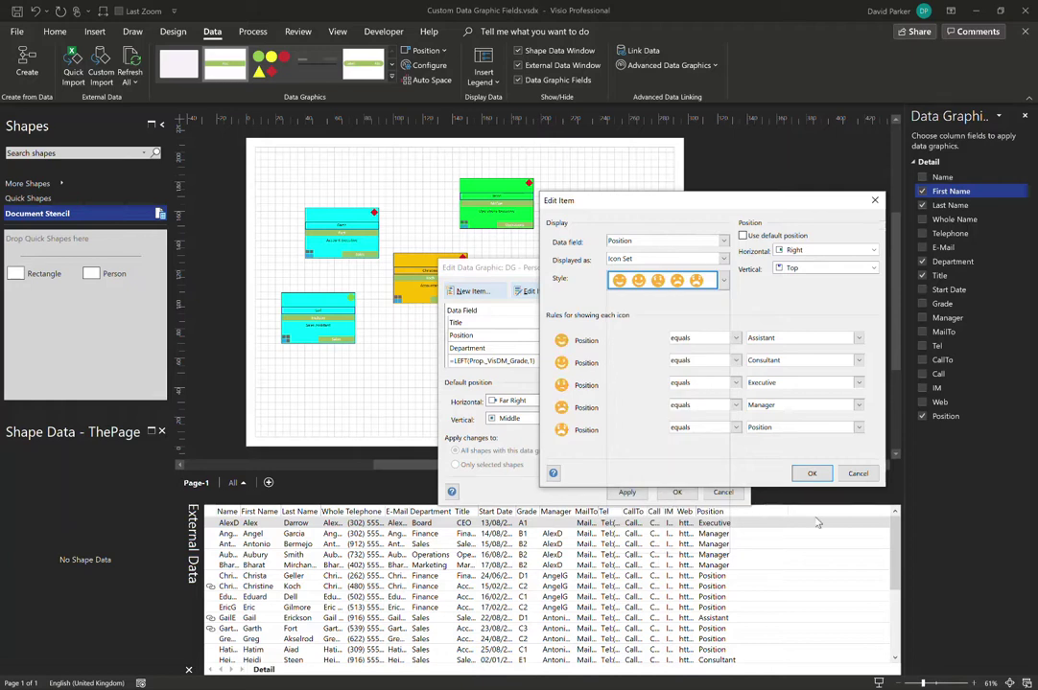
{"action": "left_click", "coordinate": [812, 474]}
{"action": "left_click", "coordinate": [677, 493]}
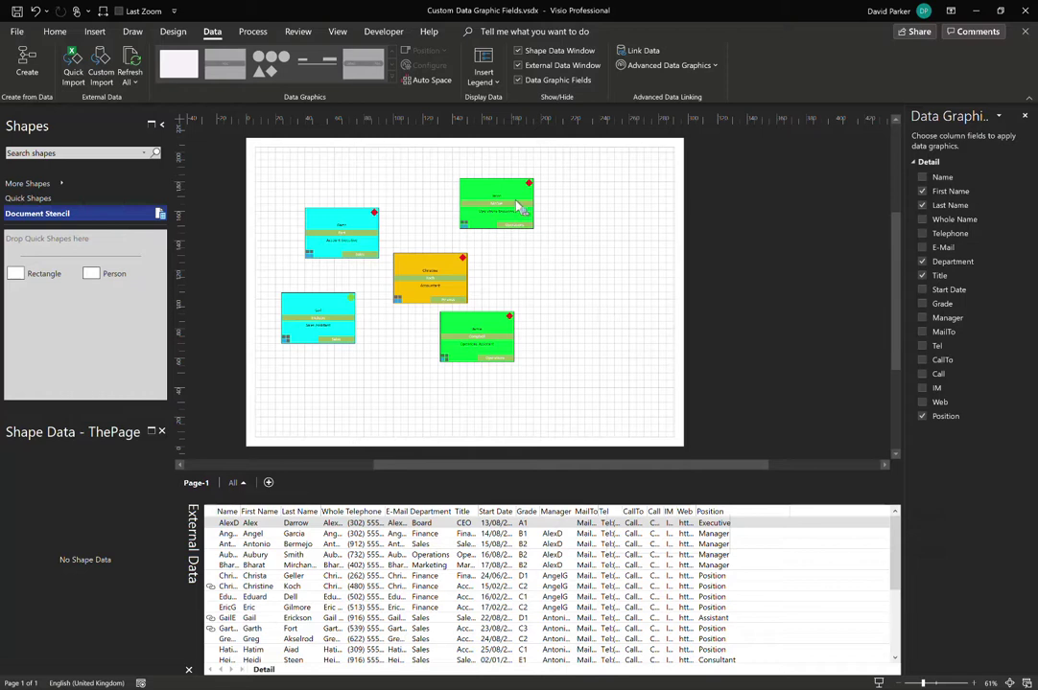
Select all shapes that use the DG - Person data graphic and apply DG - Person v2 to them
{"action": "left_click", "coordinate": [477, 192]}
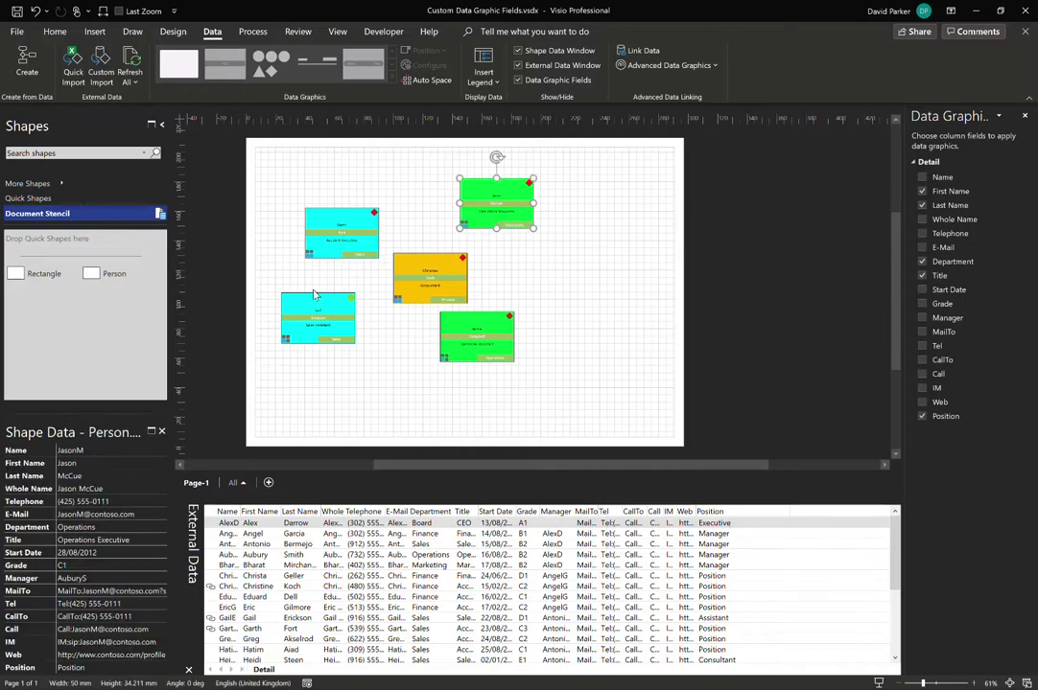
{"action": "left_click", "coordinate": [716, 66]}
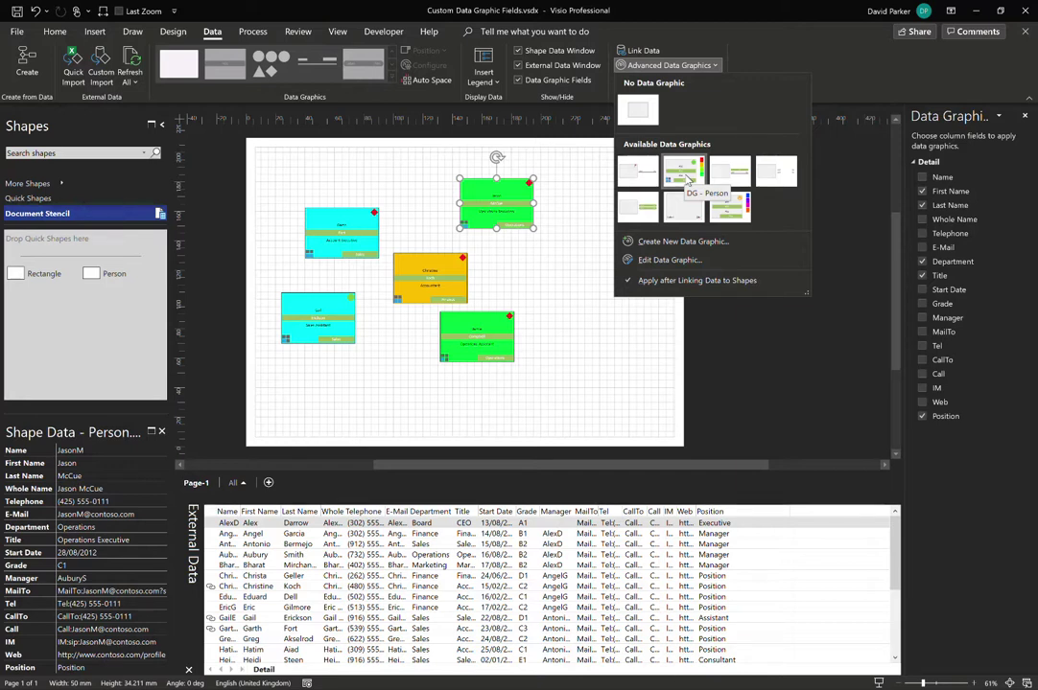
{"action": "right_click", "coordinate": [698, 176]}
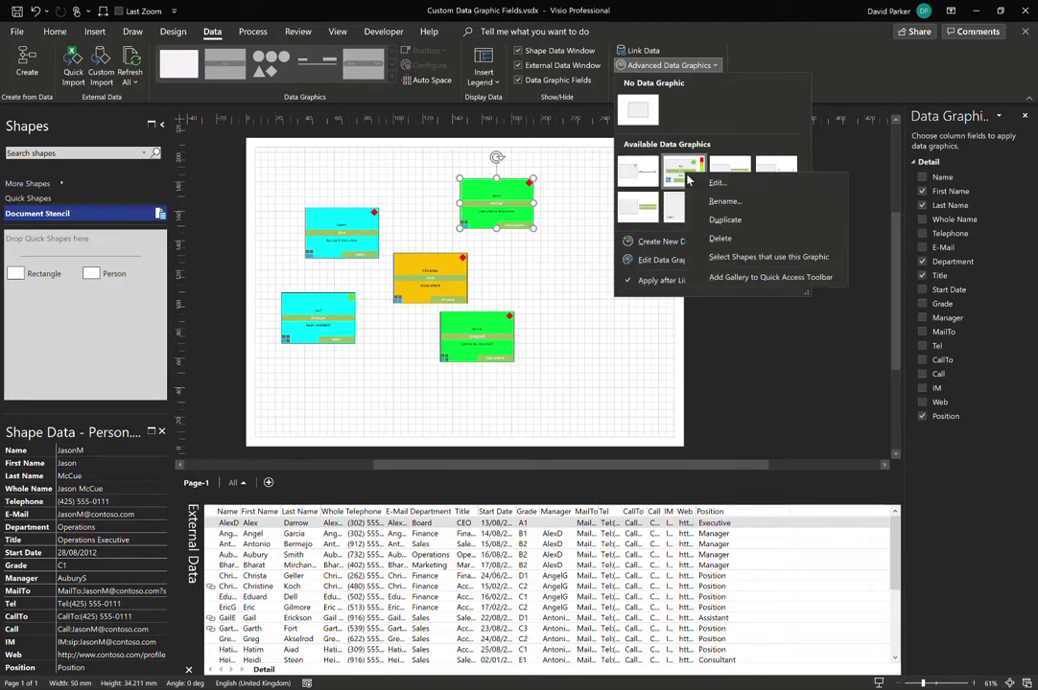
{"action": "left_click", "coordinate": [739, 257]}
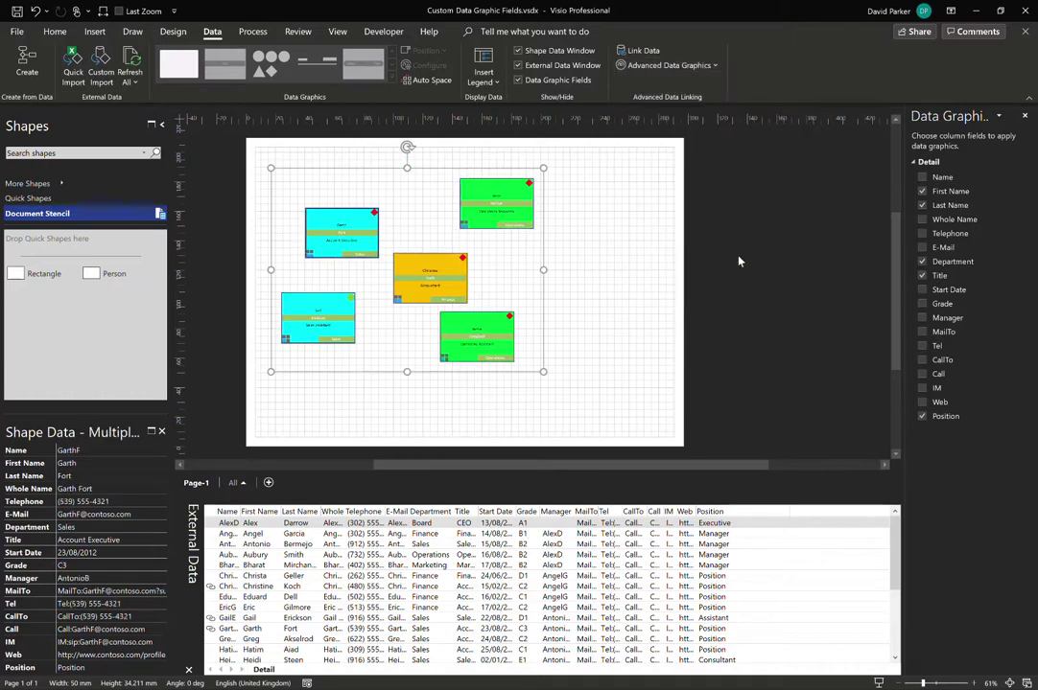
{"action": "left_click", "coordinate": [715, 66]}
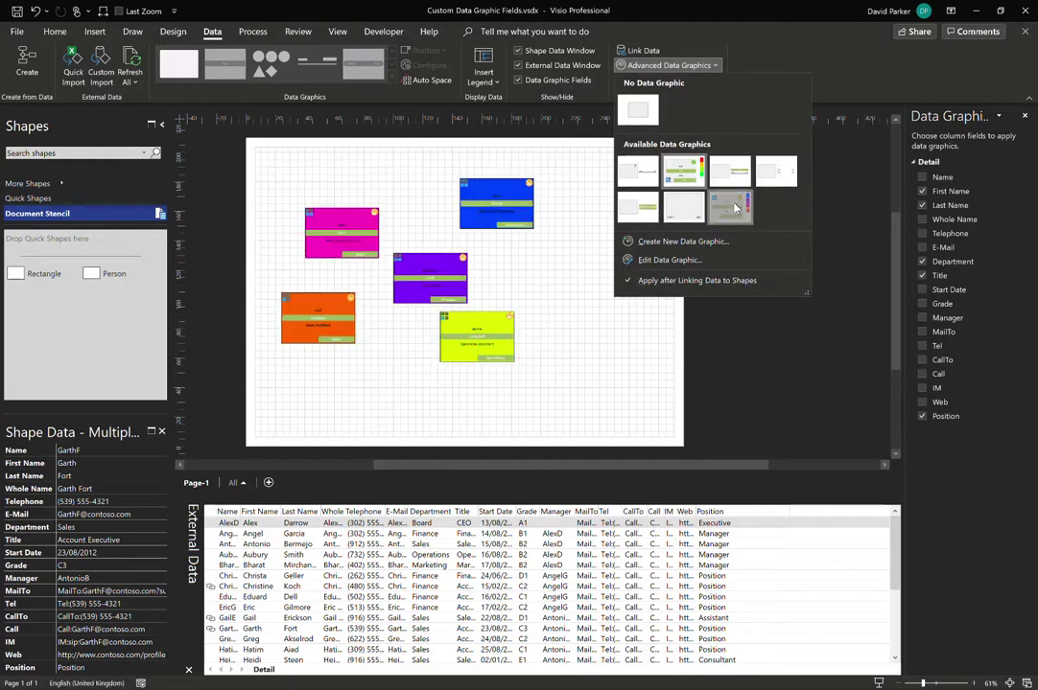
{"action": "left_click", "coordinate": [735, 207]}
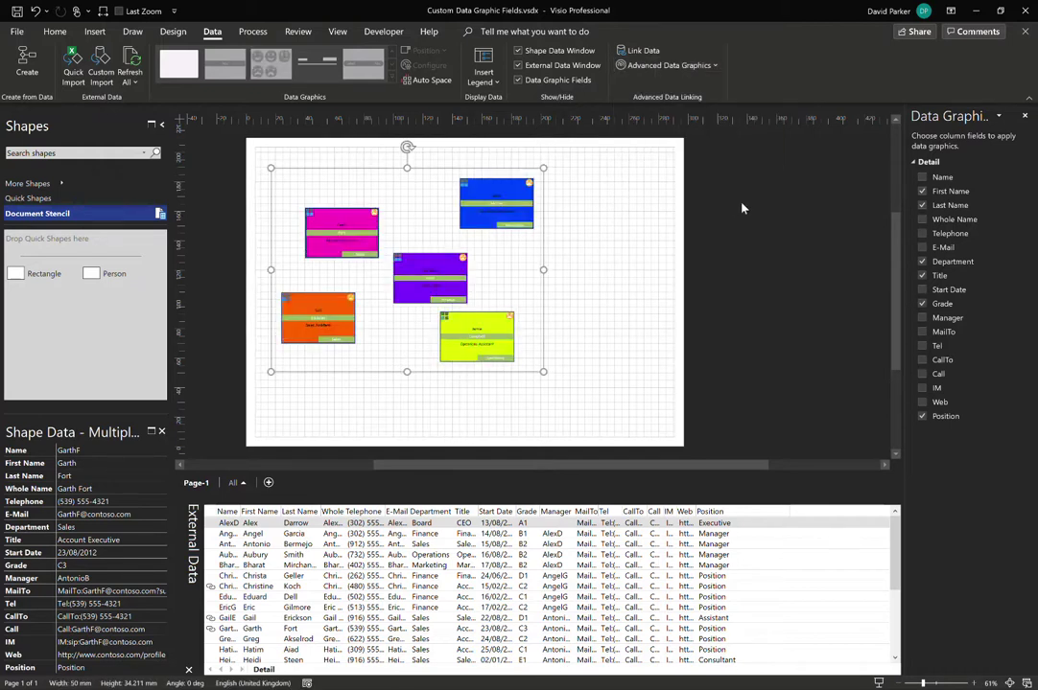
{"action": "left_click", "coordinate": [741, 208]}
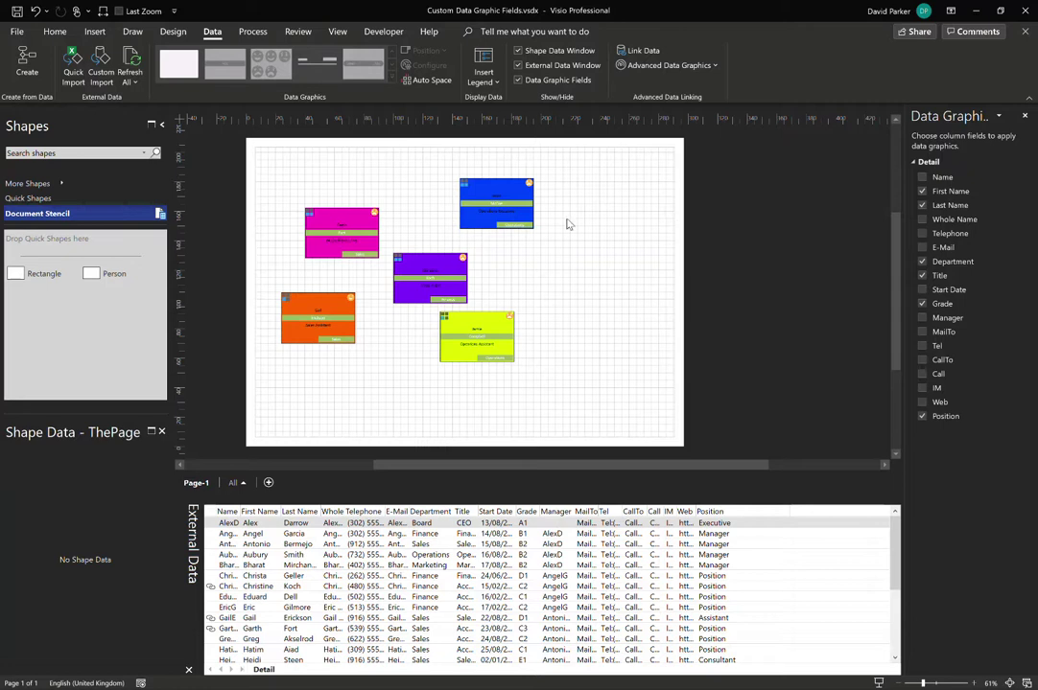
Add two linked Person shapes to the page from the external data: the Marketing Manager (grade B2) and the Sales Account Executive with grade C1
{"action": "left_click", "coordinate": [111, 274]}
{"action": "left_click_drag", "start_coordinate": [259, 565], "coordinate": [581, 276]}
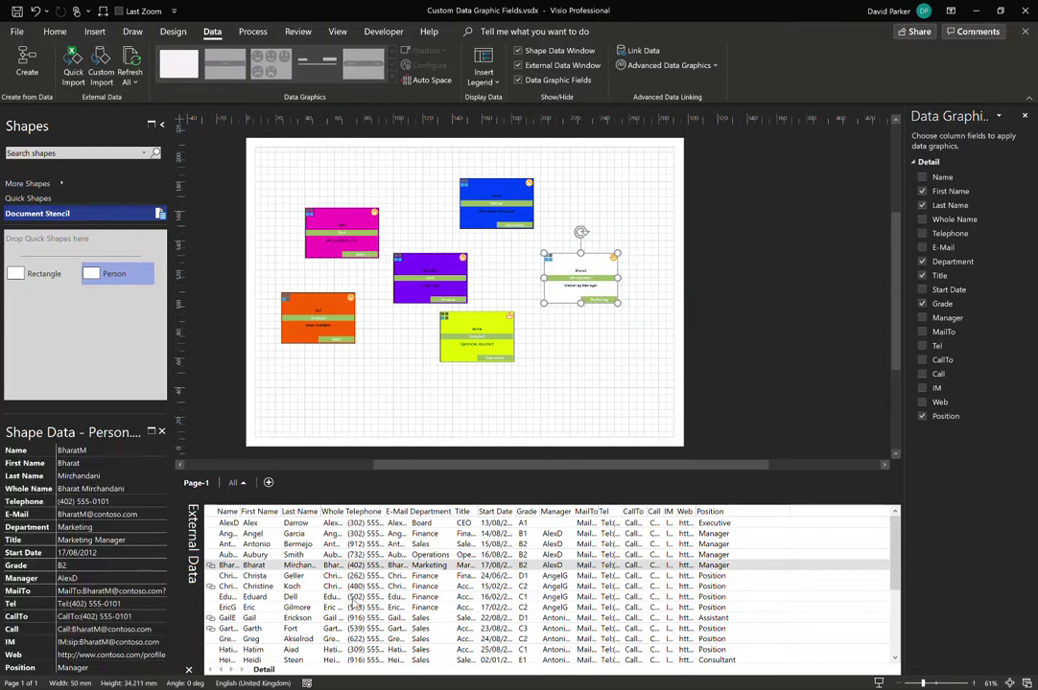
{"action": "left_click", "coordinate": [275, 629]}
{"action": "left_click", "coordinate": [254, 651]}
{"action": "left_click_drag", "start_coordinate": [253, 651], "coordinate": [561, 368]}
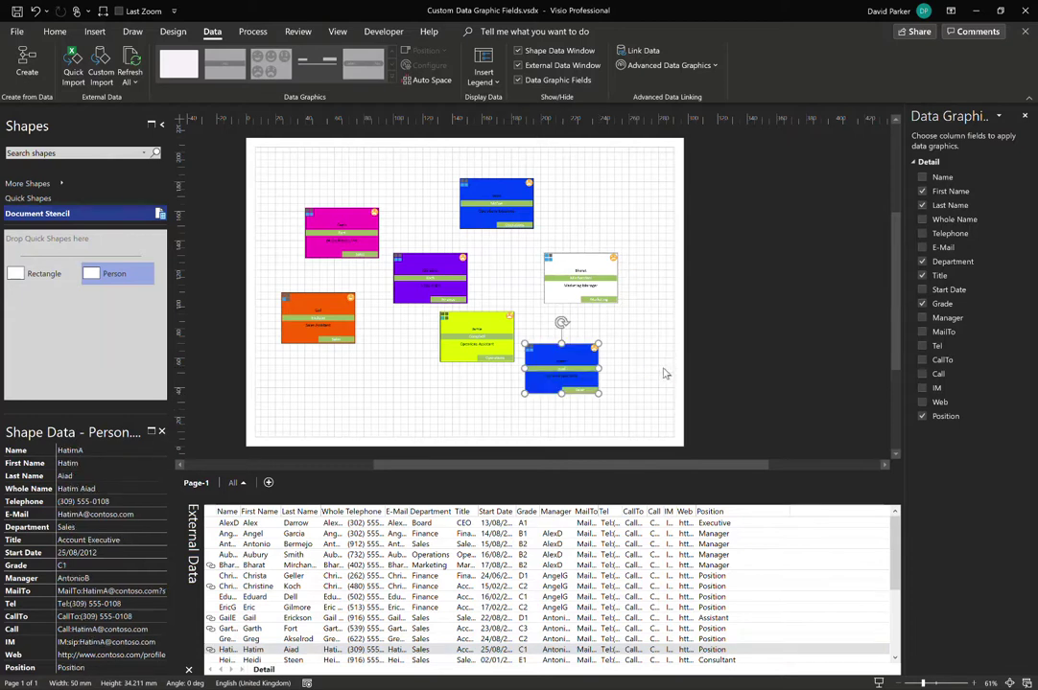
{"action": "left_click", "coordinate": [653, 248]}
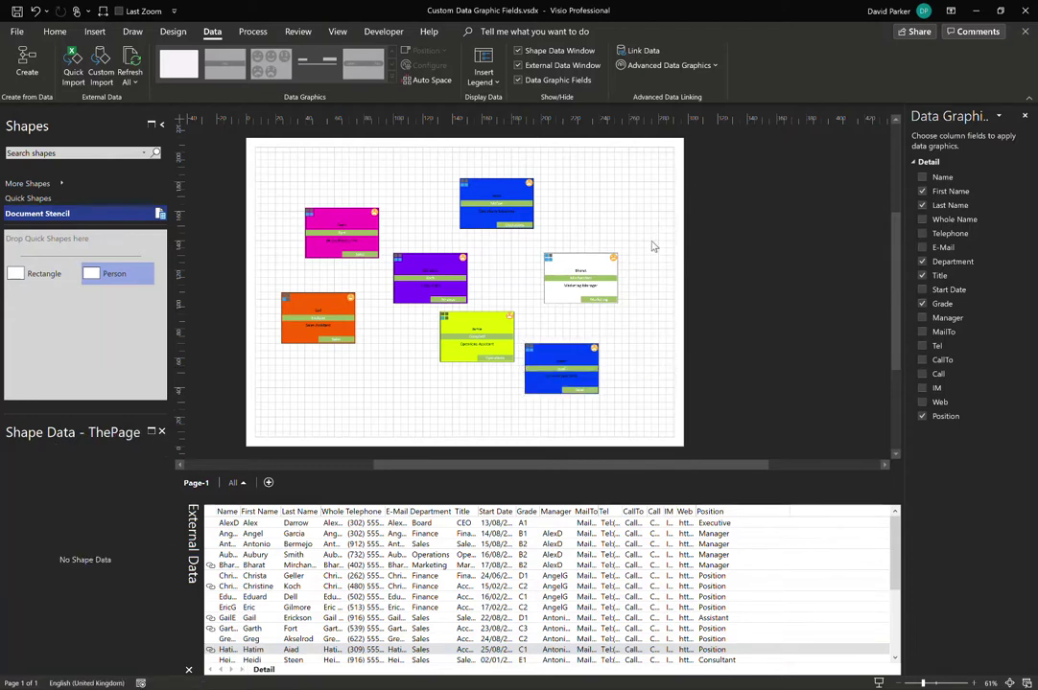
Select all shapes that use DG - Person v2 and switch them back to the DG - Person data graphic
{"action": "left_click", "coordinate": [579, 274]}
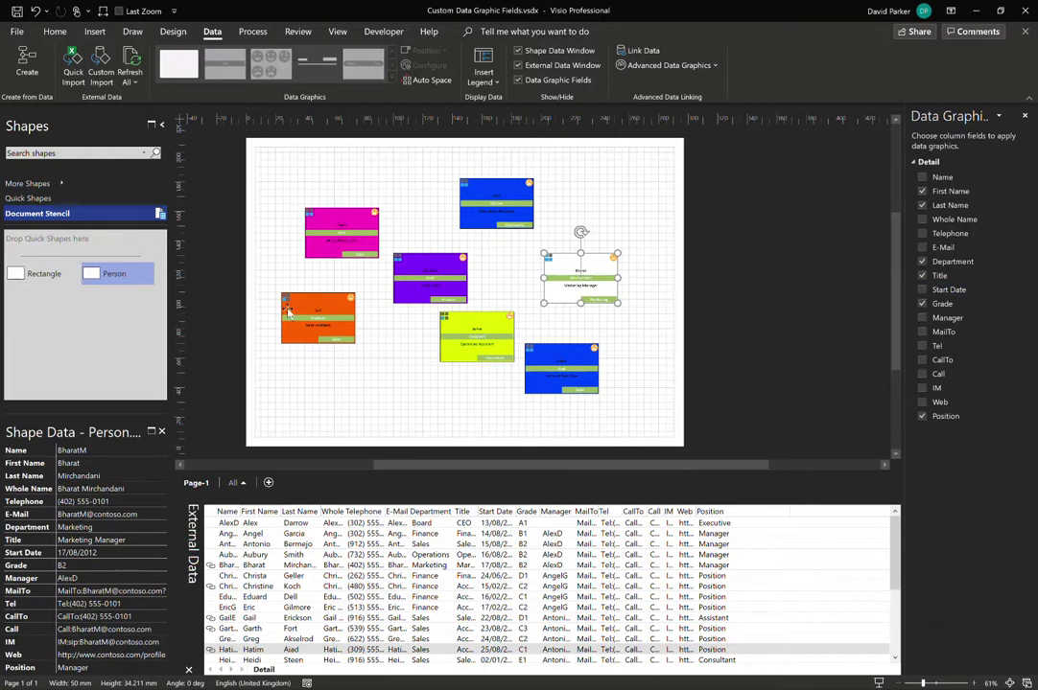
{"action": "left_click", "coordinate": [716, 65]}
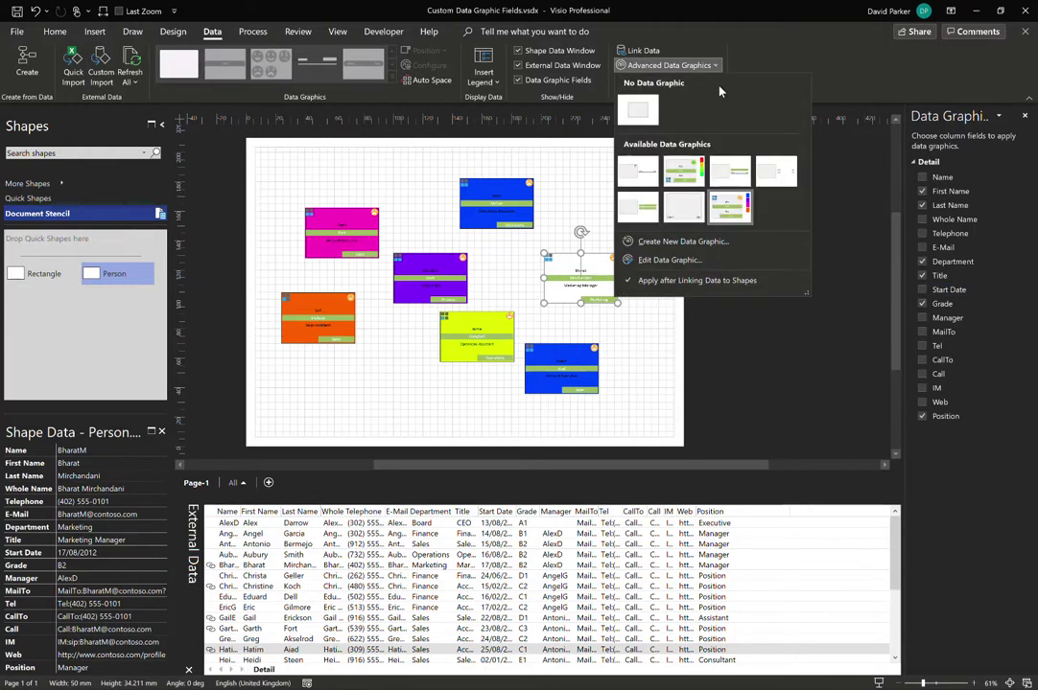
{"action": "right_click", "coordinate": [732, 209]}
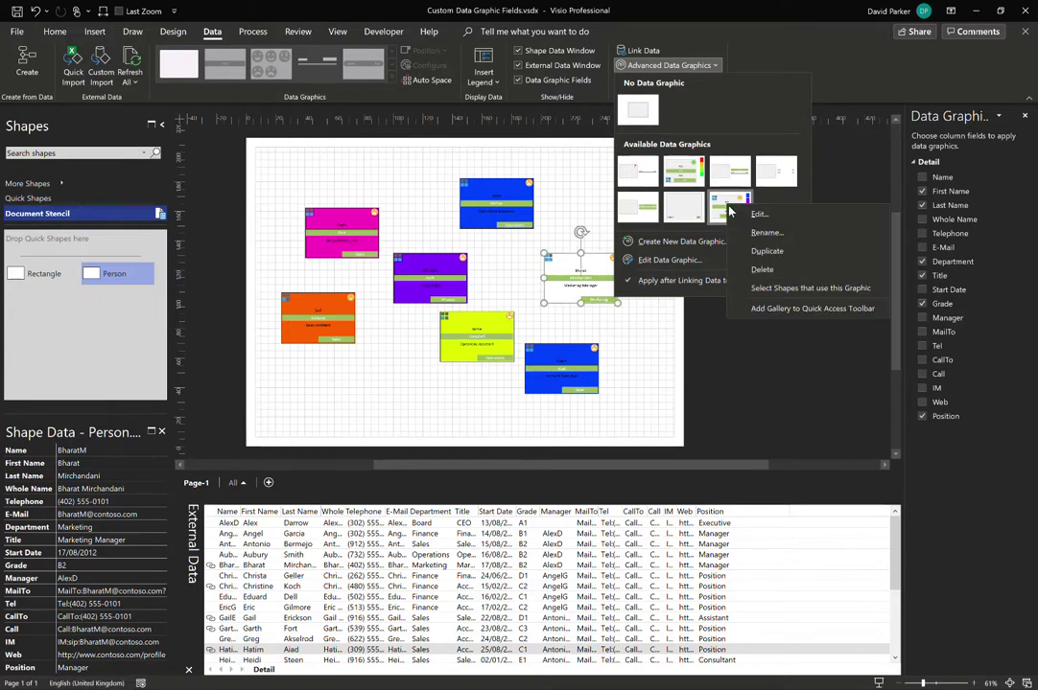
{"action": "left_click", "coordinate": [806, 290]}
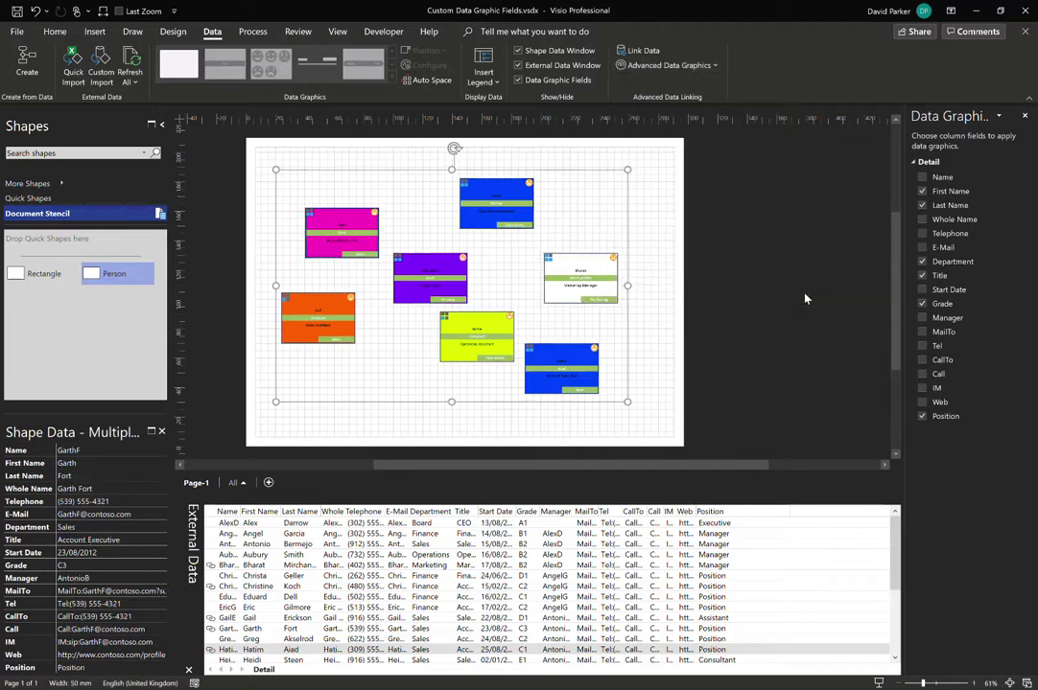
{"action": "left_click", "coordinate": [708, 65]}
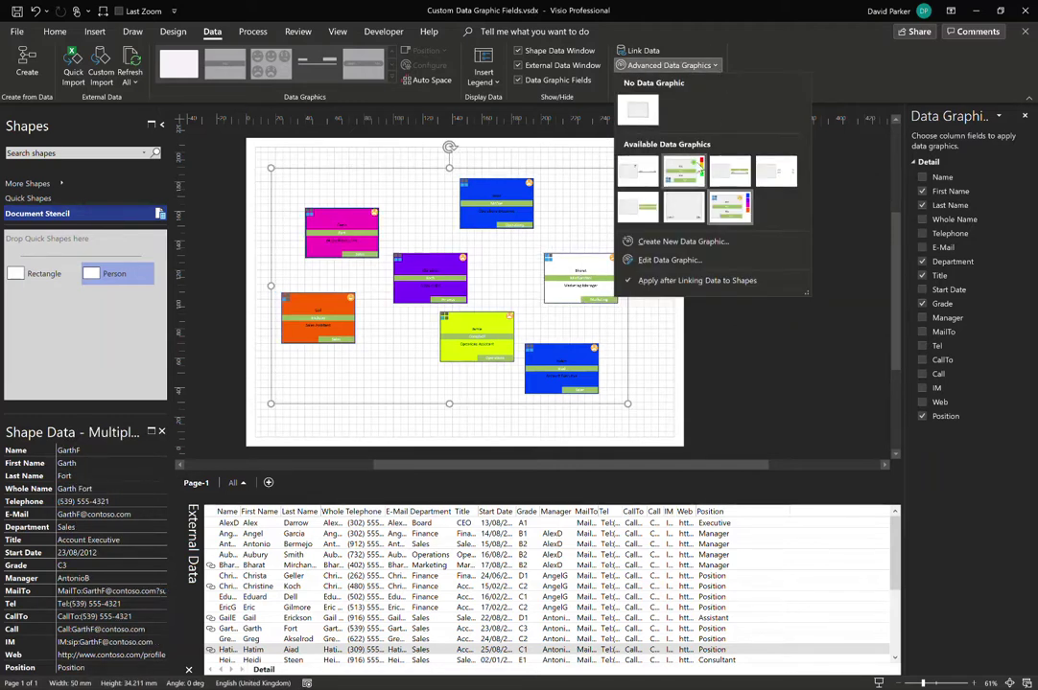
{"action": "left_click", "coordinate": [683, 170]}
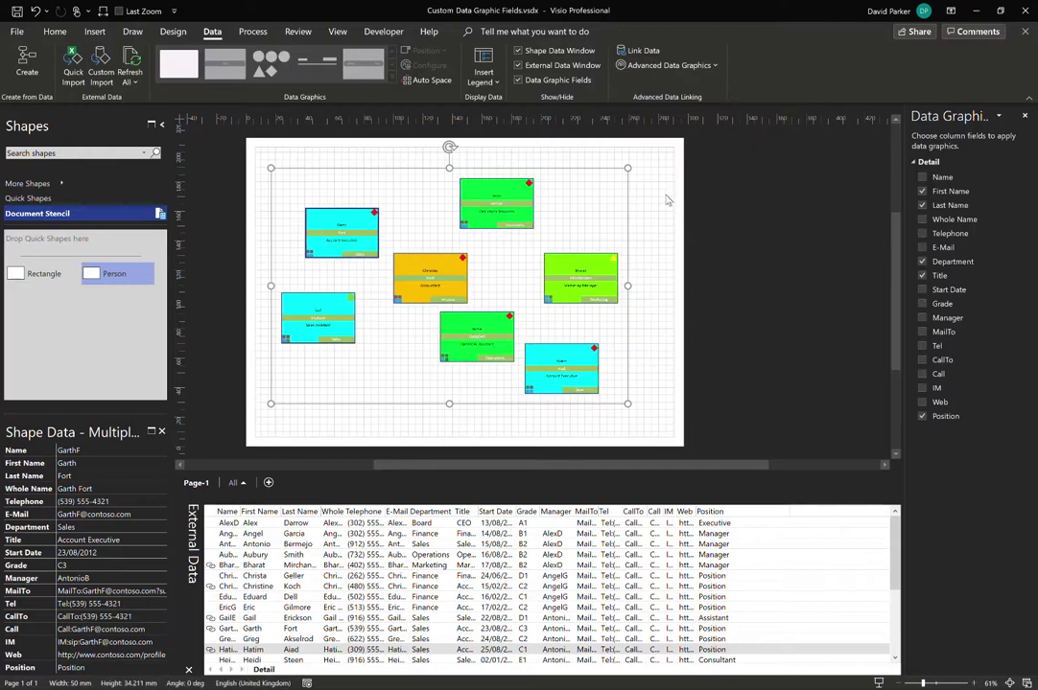
{"action": "left_click", "coordinate": [670, 199]}
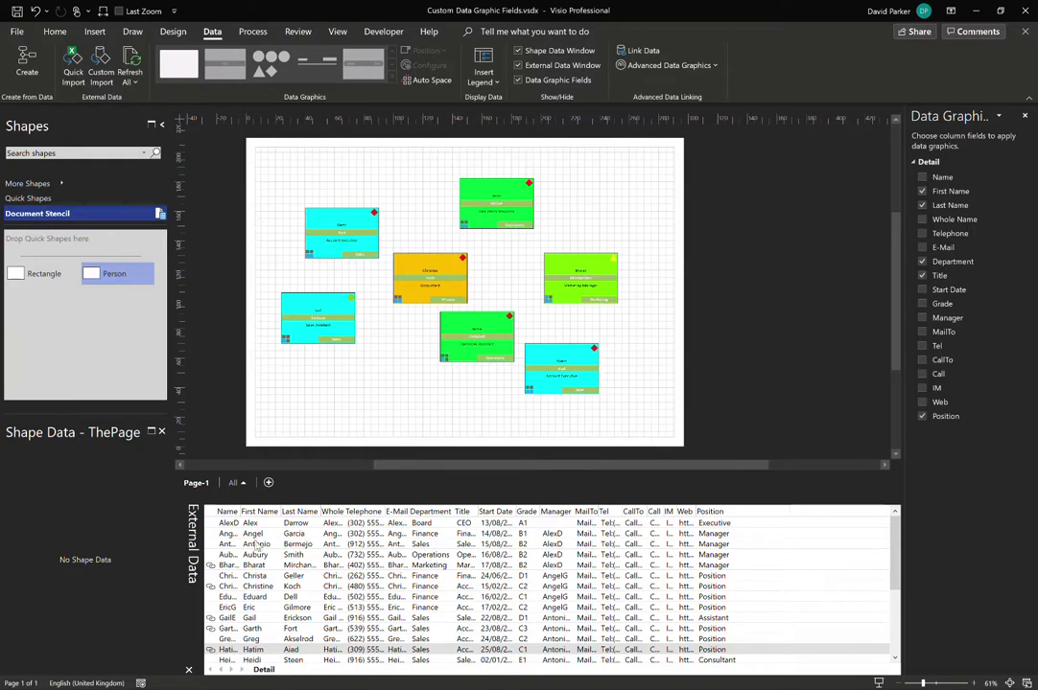
Select the external data row of the Sales department manager with grade B2
{"action": "left_click", "coordinate": [729, 543]}
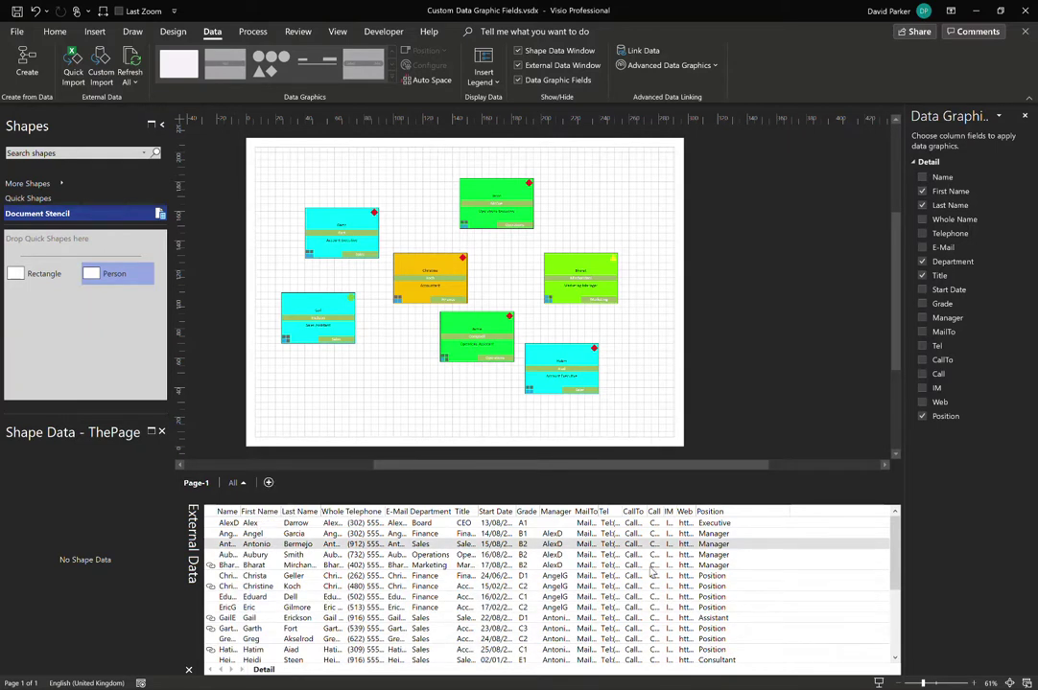